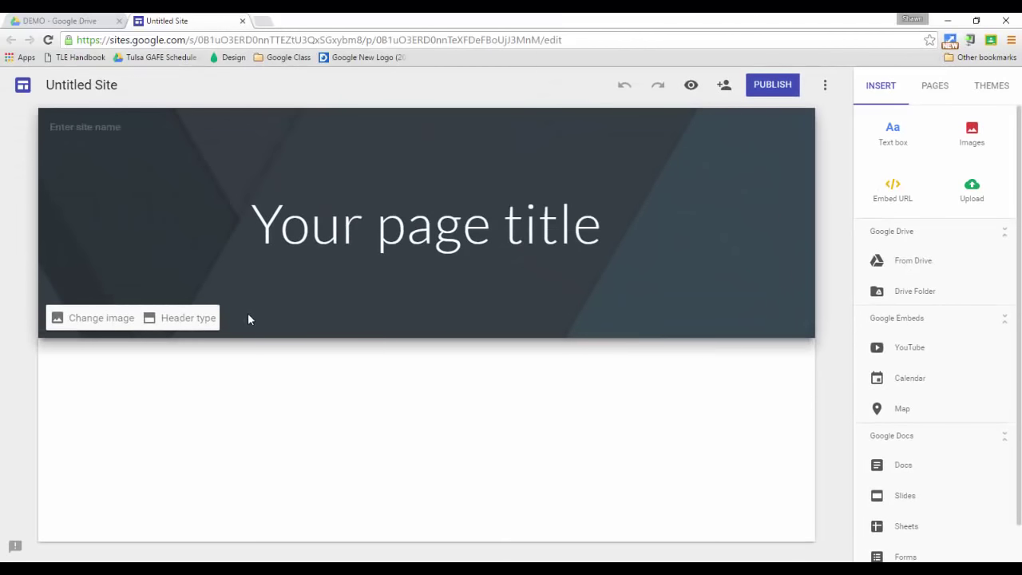
- Set the header background to the gallery photo of a blue pen on a teal notebook
click(90, 319)
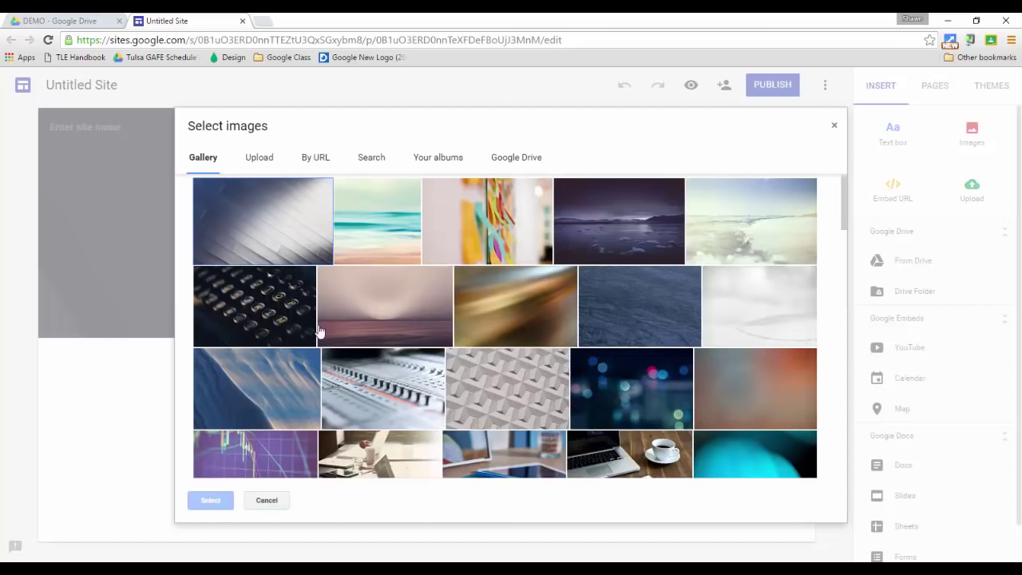
scroll(656, 376, down, 2)
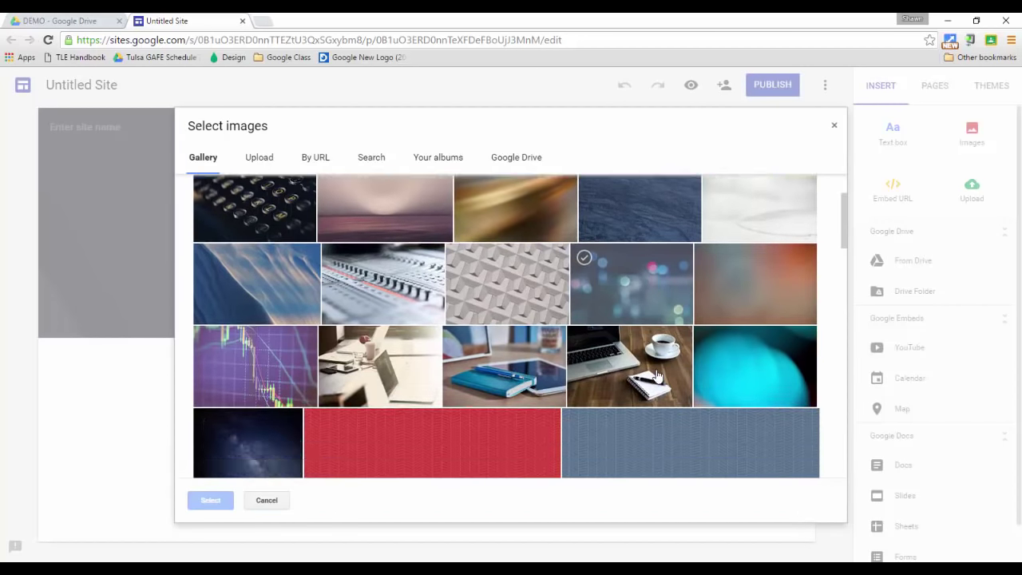
scroll(657, 375, down, 5)
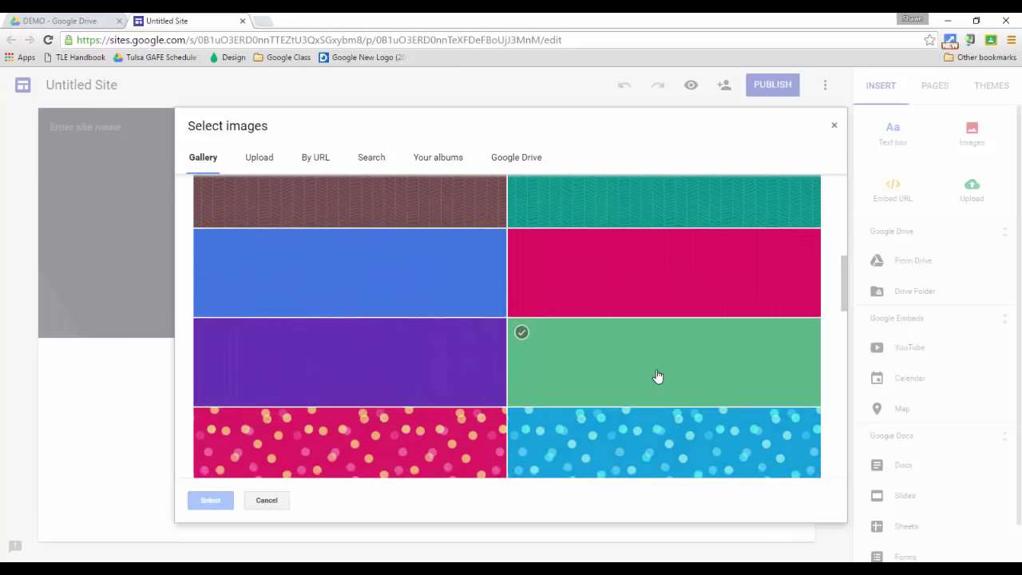
scroll(657, 376, up, 5)
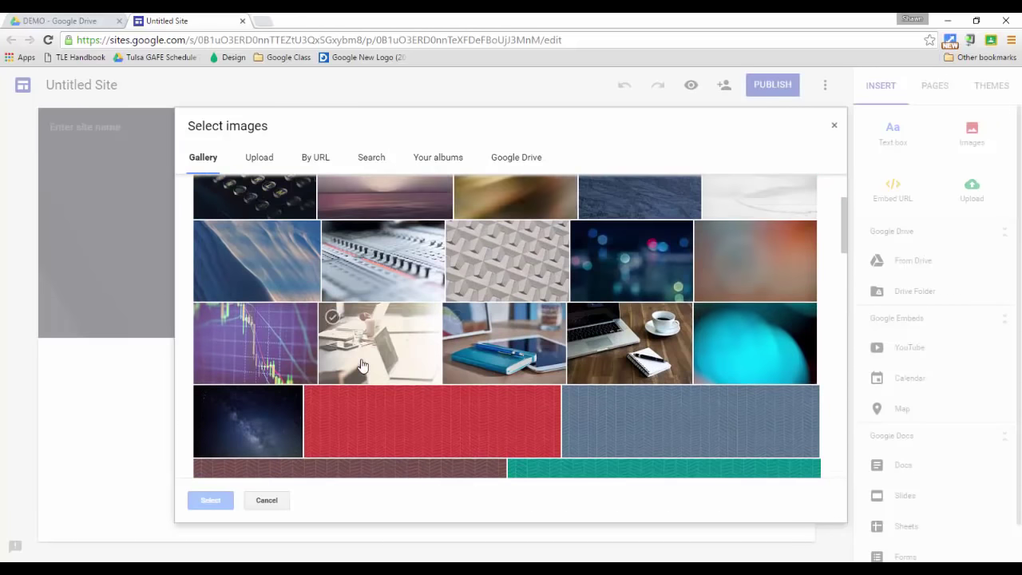
click(471, 361)
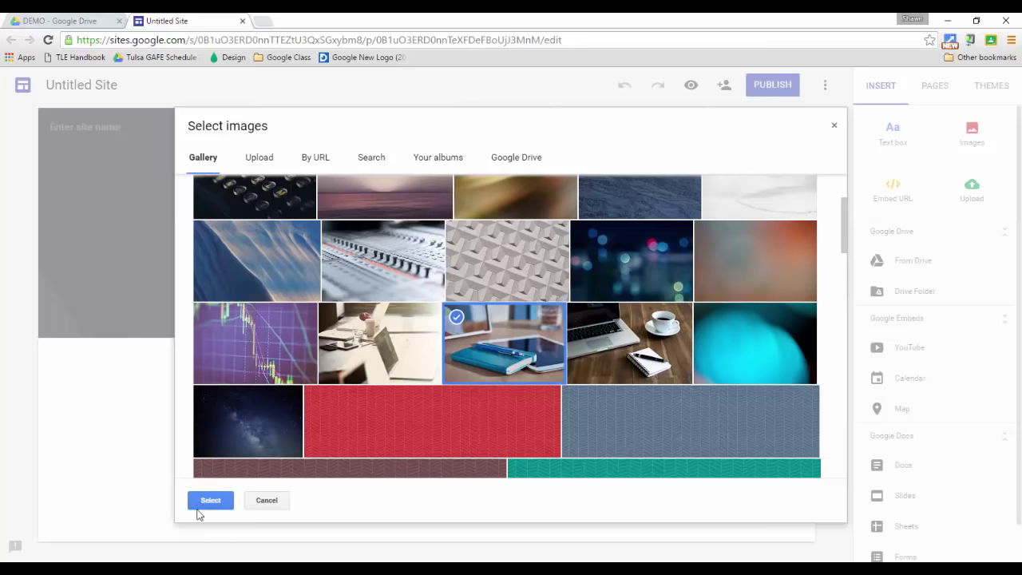
click(209, 501)
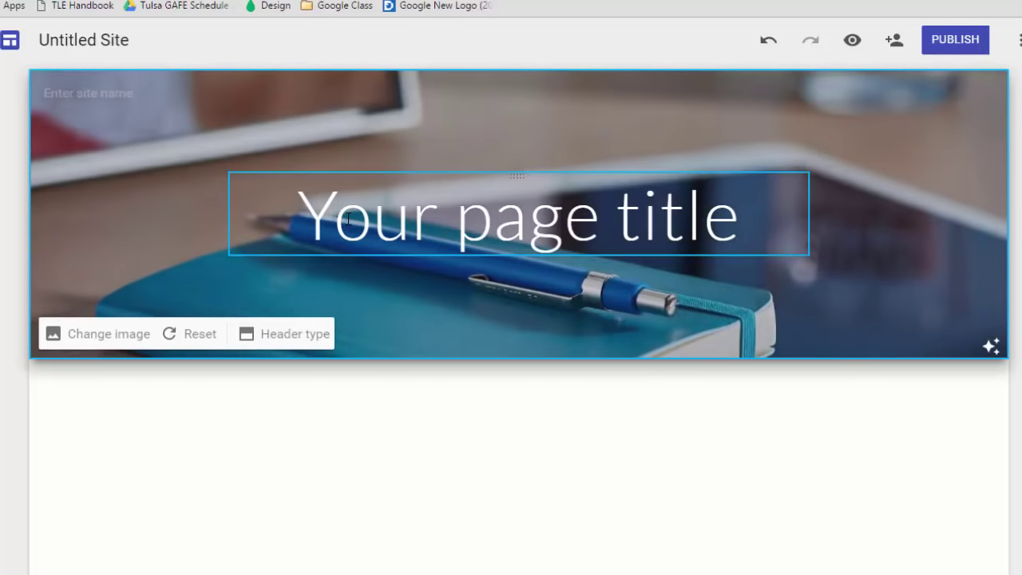
- Retitle the header 'My New Site', then toggle the readability darkening off and back on
click(488, 216)
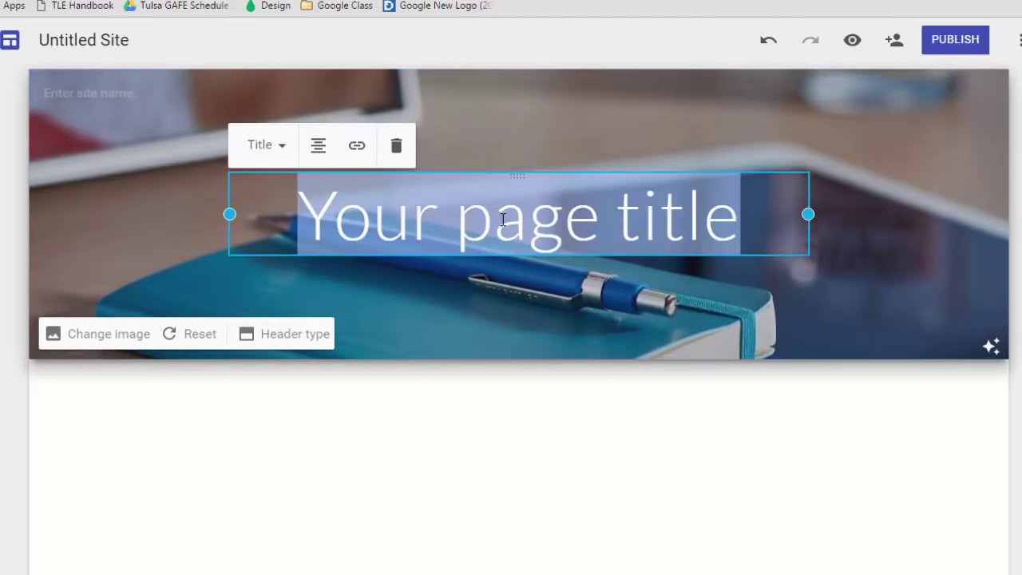
text(My New Site)
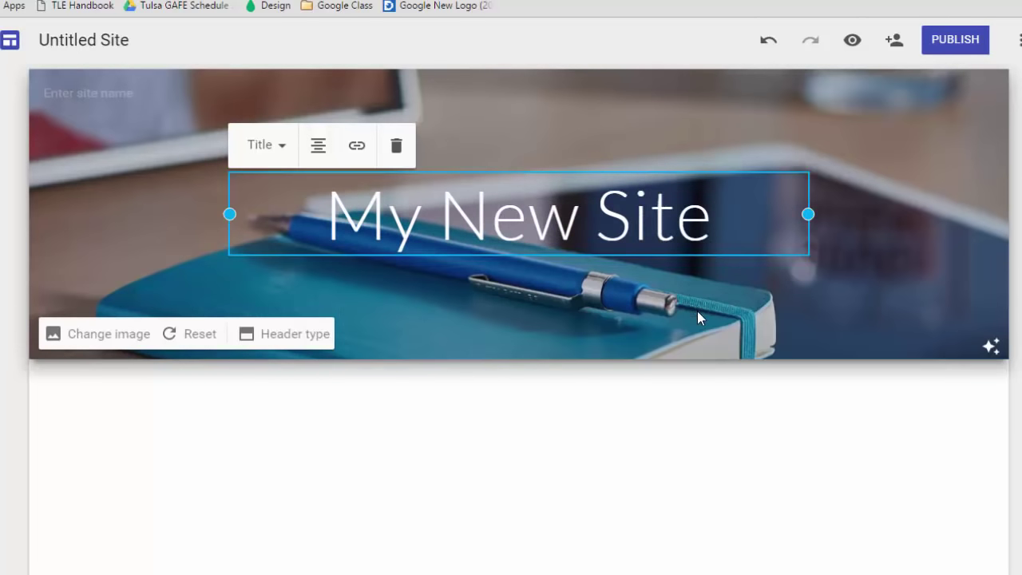
click(706, 330)
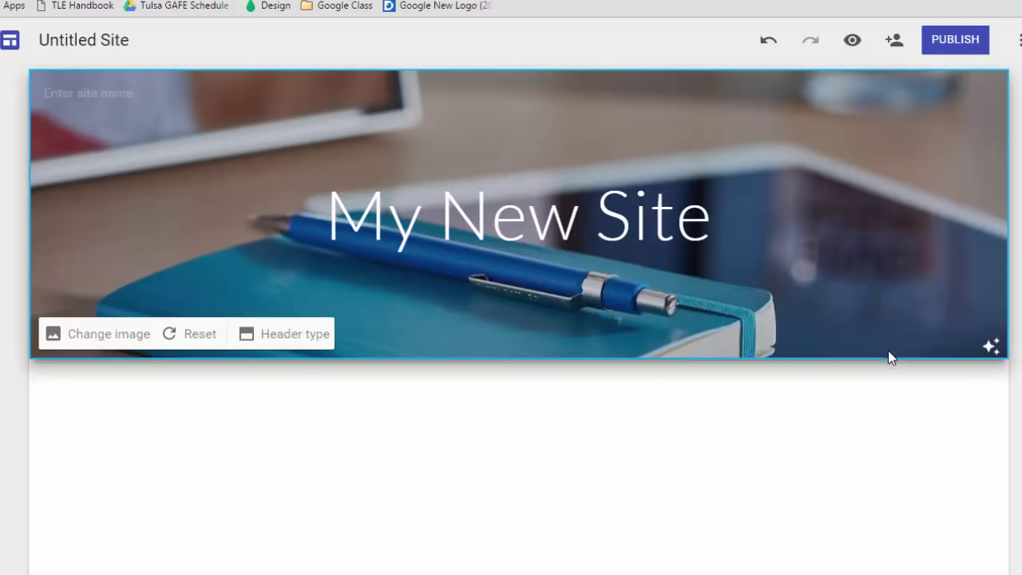
click(992, 349)
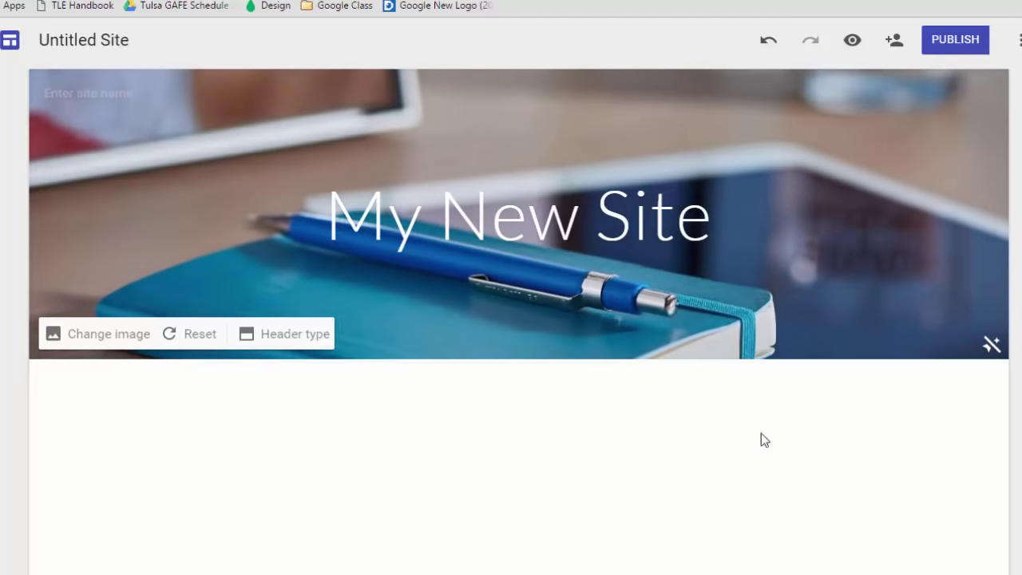
click(992, 347)
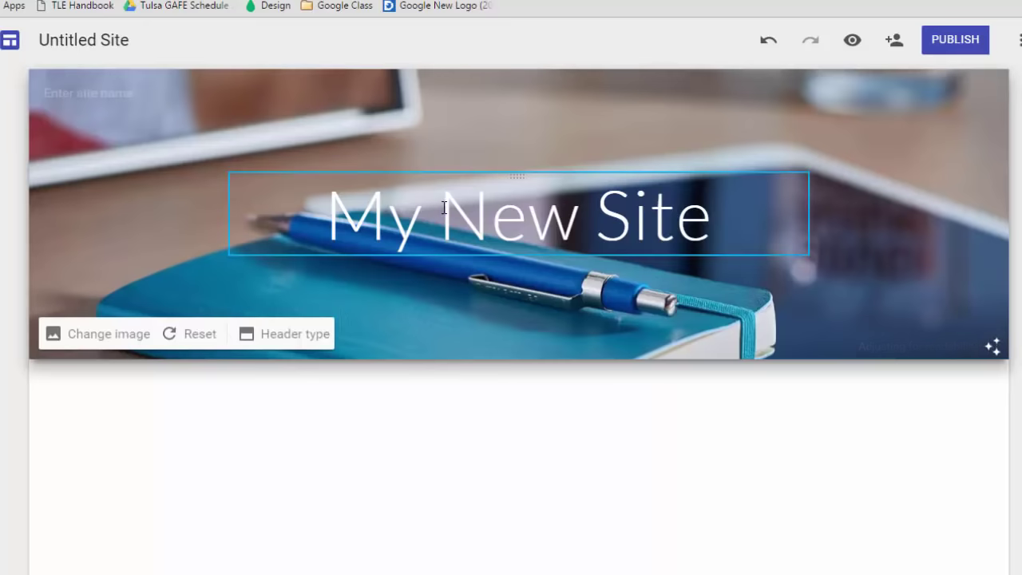
- Move the 'My New Site' title box right of centre and resize it to keep one line
click(516, 178)
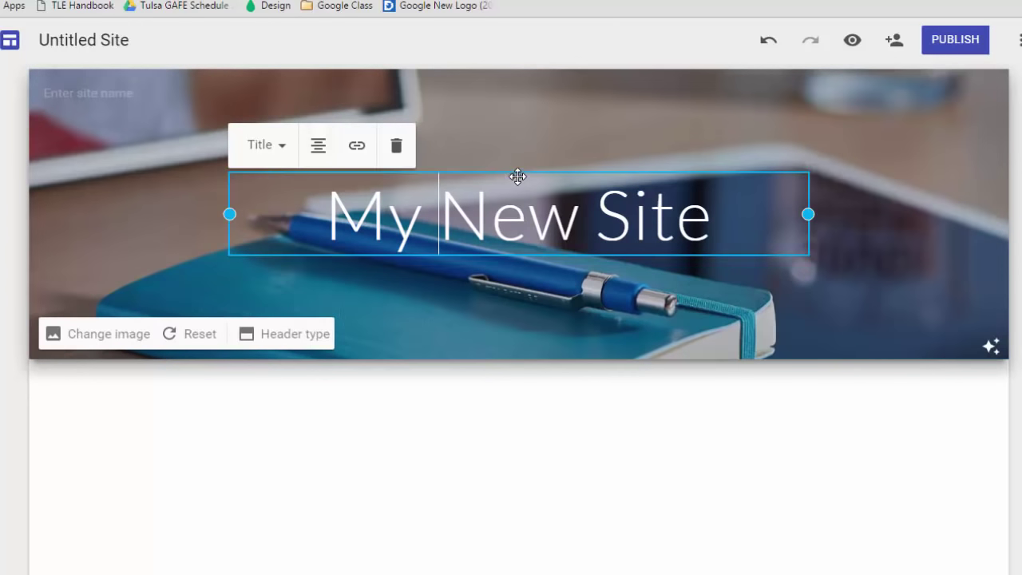
drag(518, 176, 647, 212)
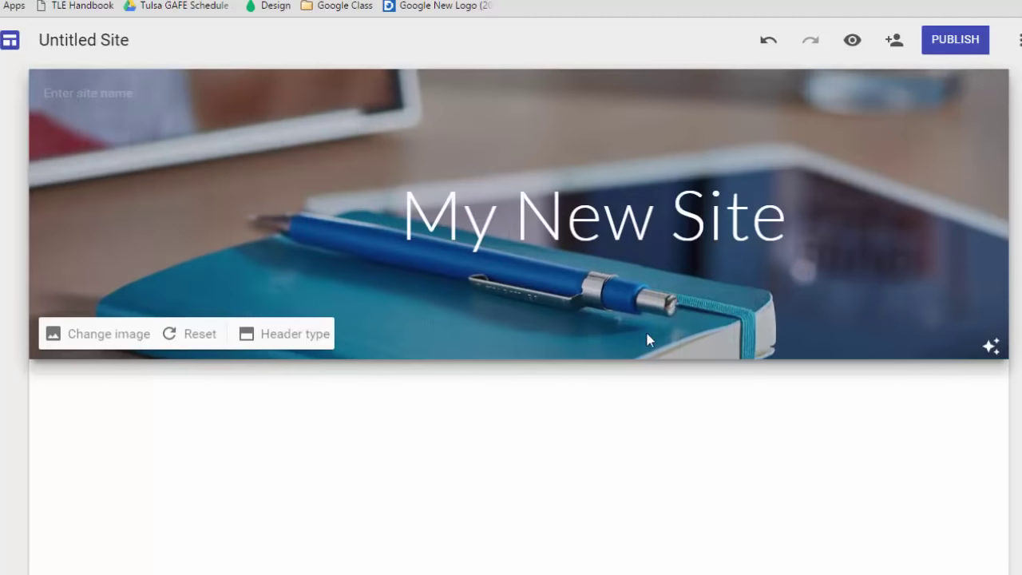
click(591, 176)
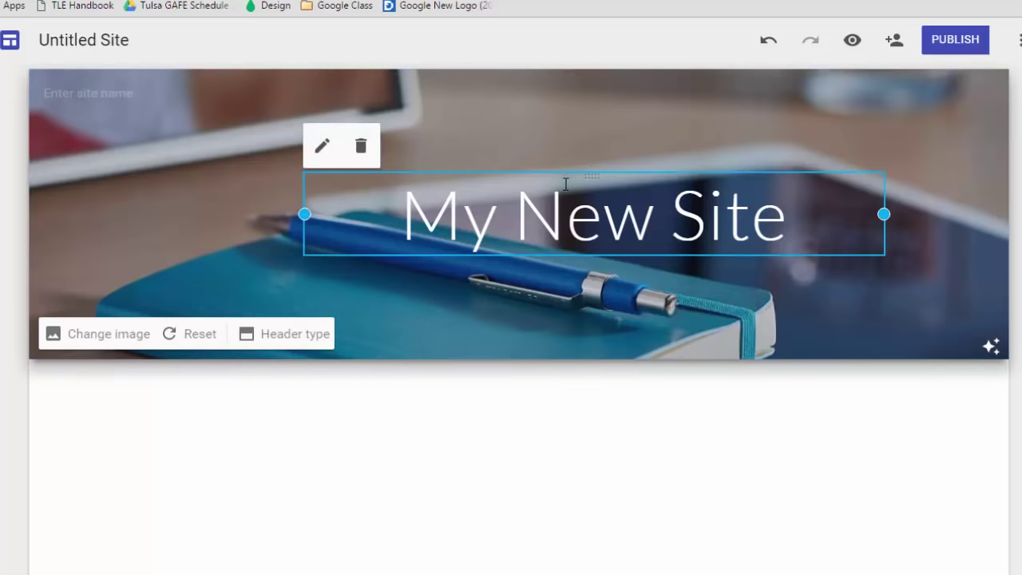
click(565, 188)
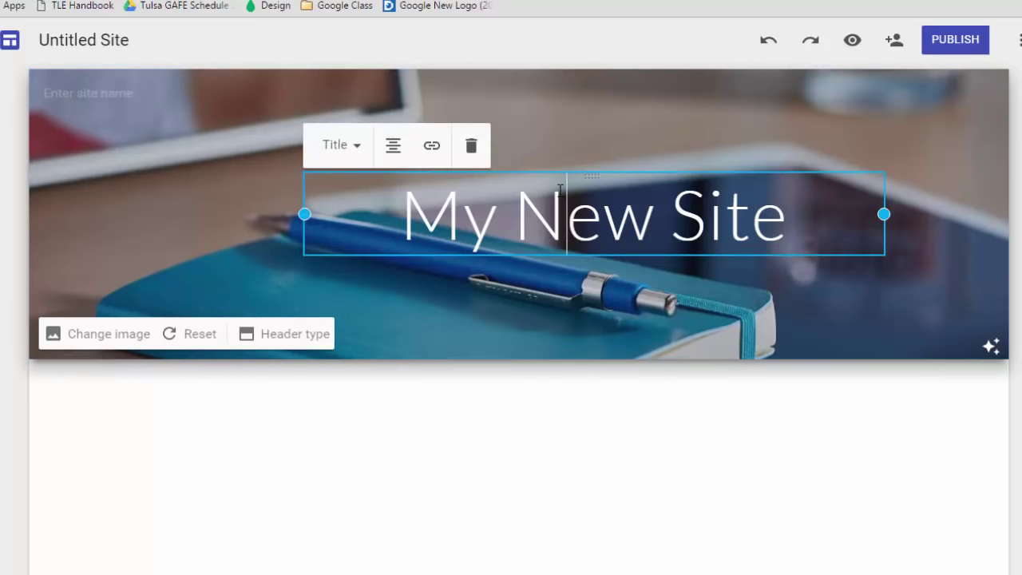
click(356, 149)
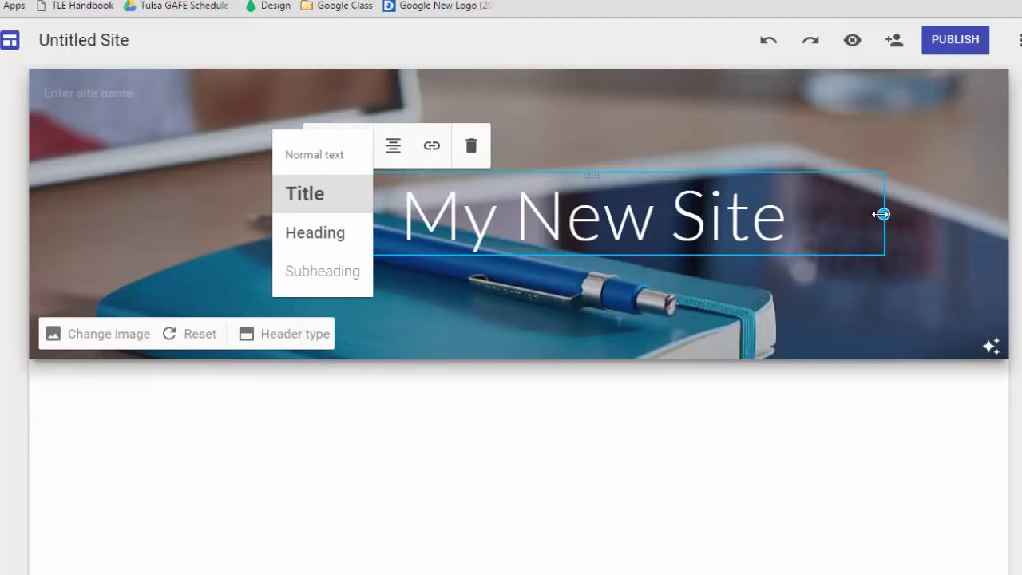
drag(882, 215, 657, 240)
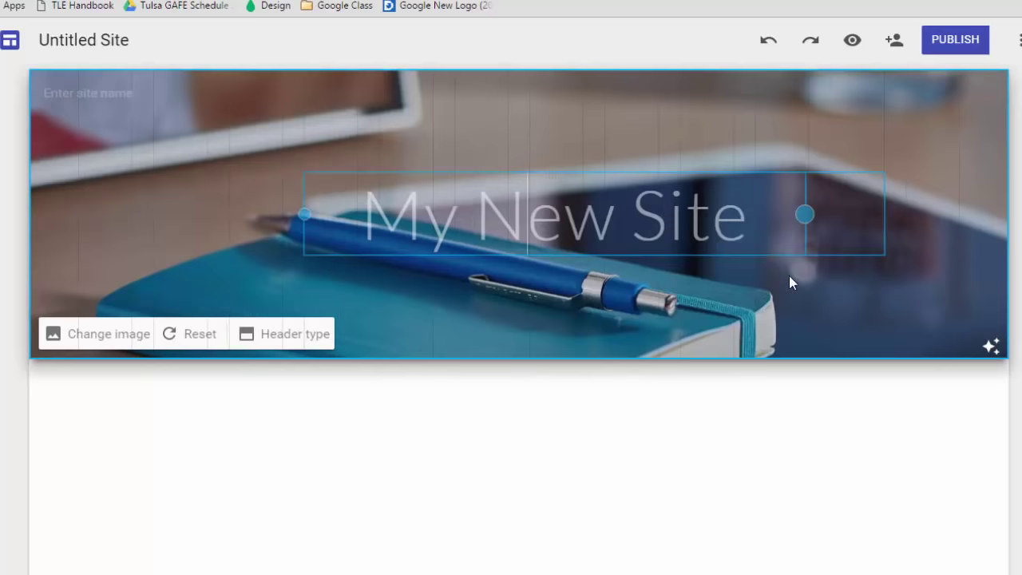
drag(789, 277, 822, 312)
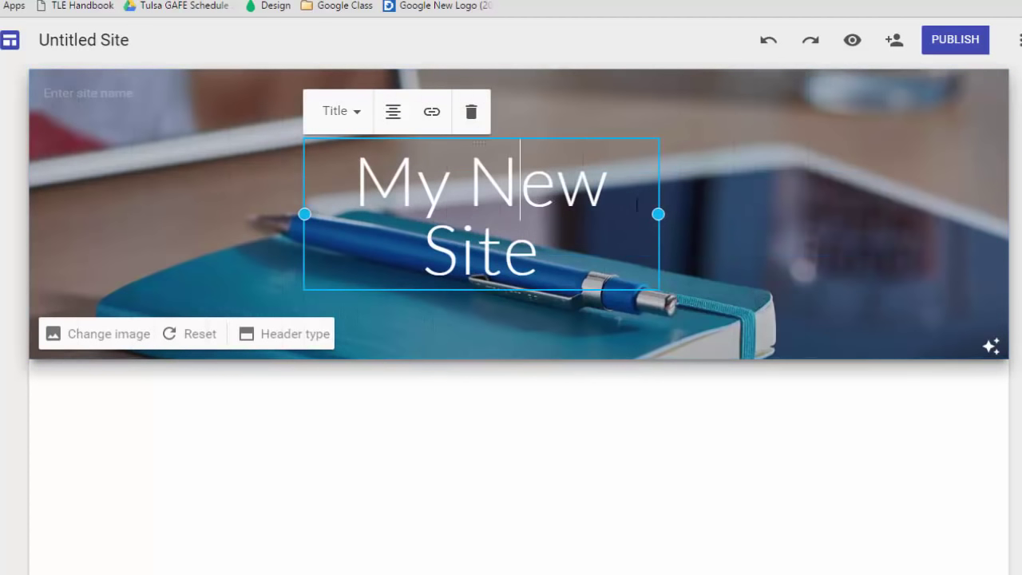
drag(654, 212, 803, 212)
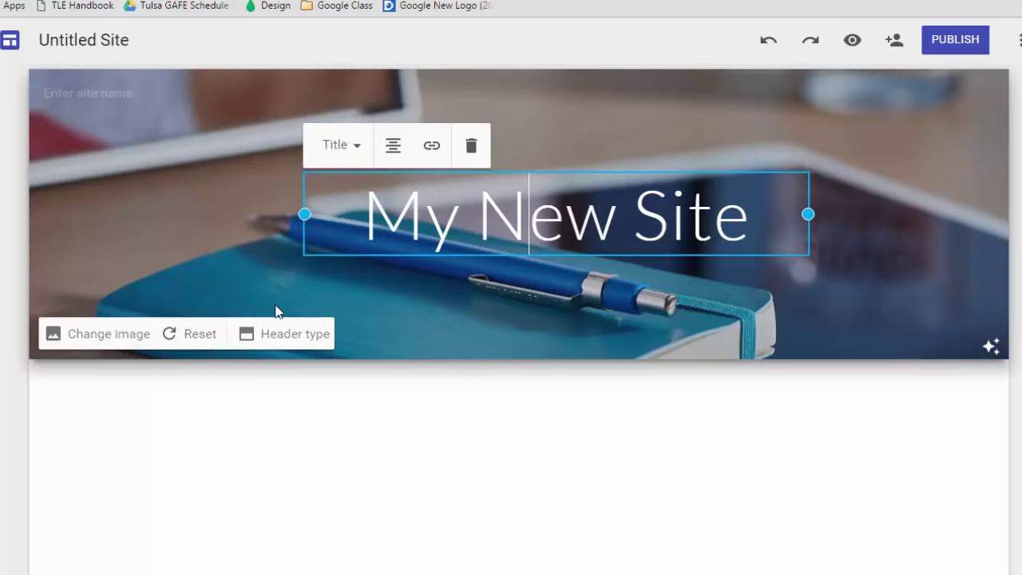
click(285, 339)
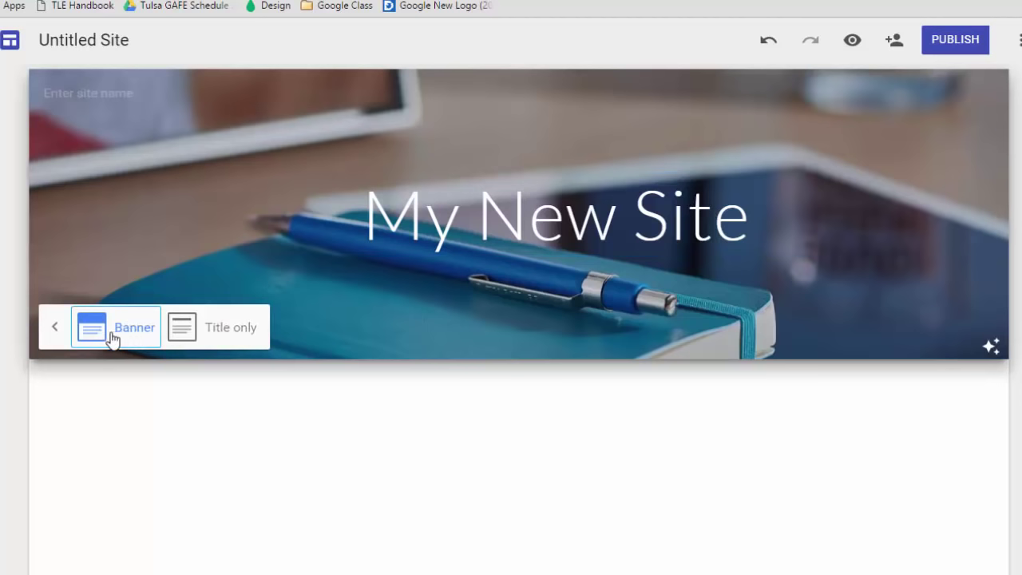
click(182, 330)
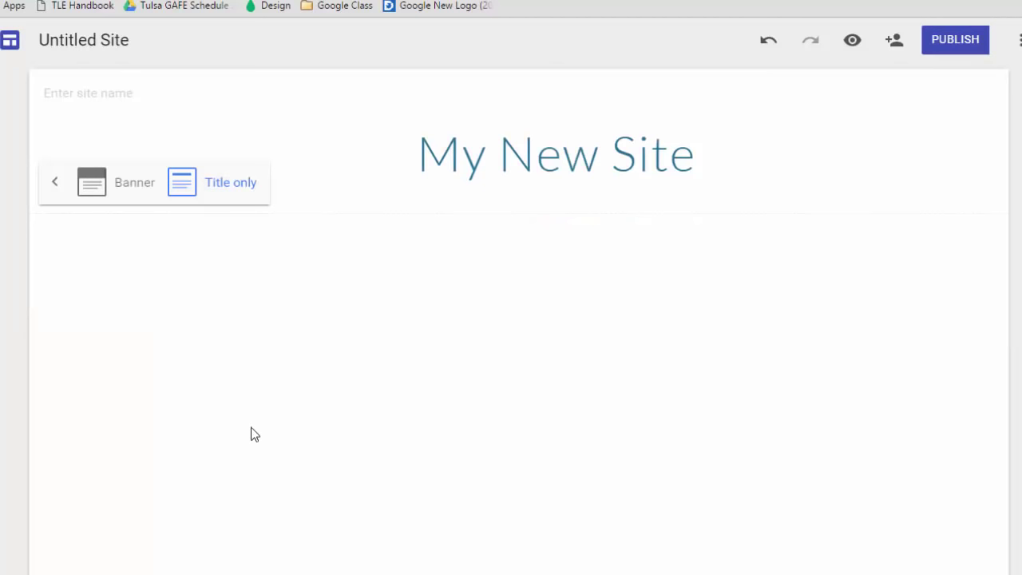
click(116, 183)
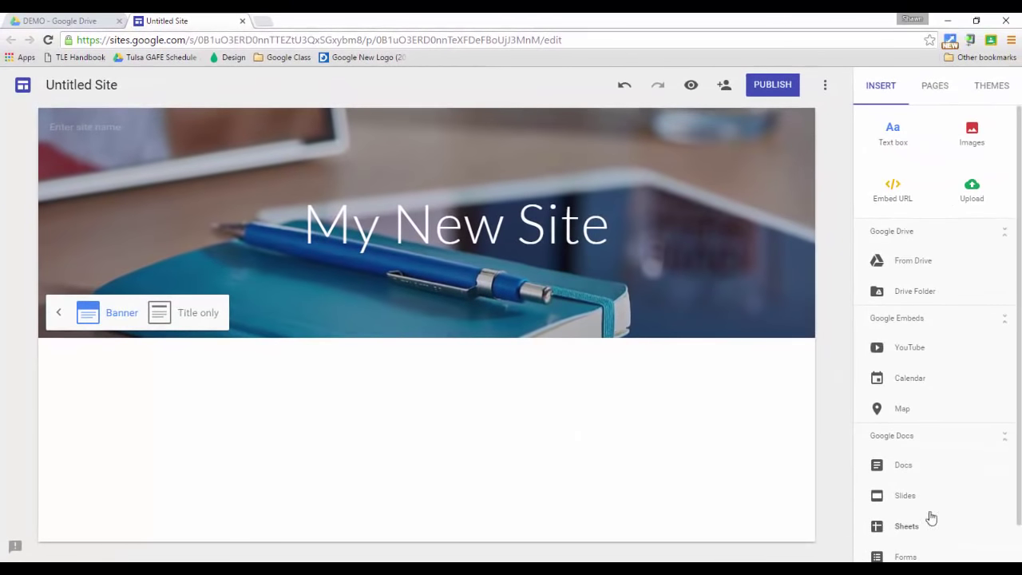
- Add a narrow text box reading 'Tutorial Videos' and 'Explanation of google tools and tips' below the banner
click(892, 141)
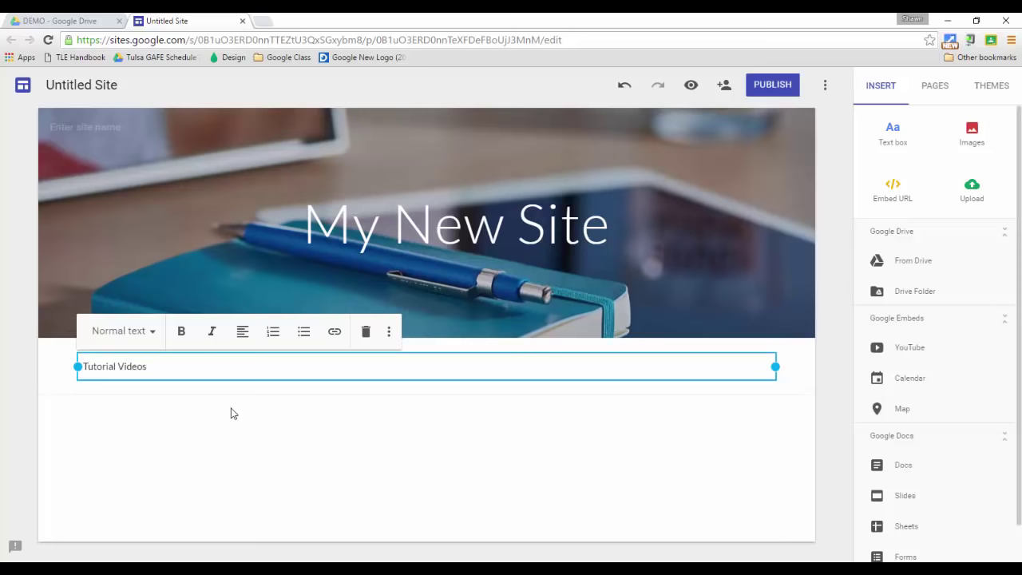
key(Return)
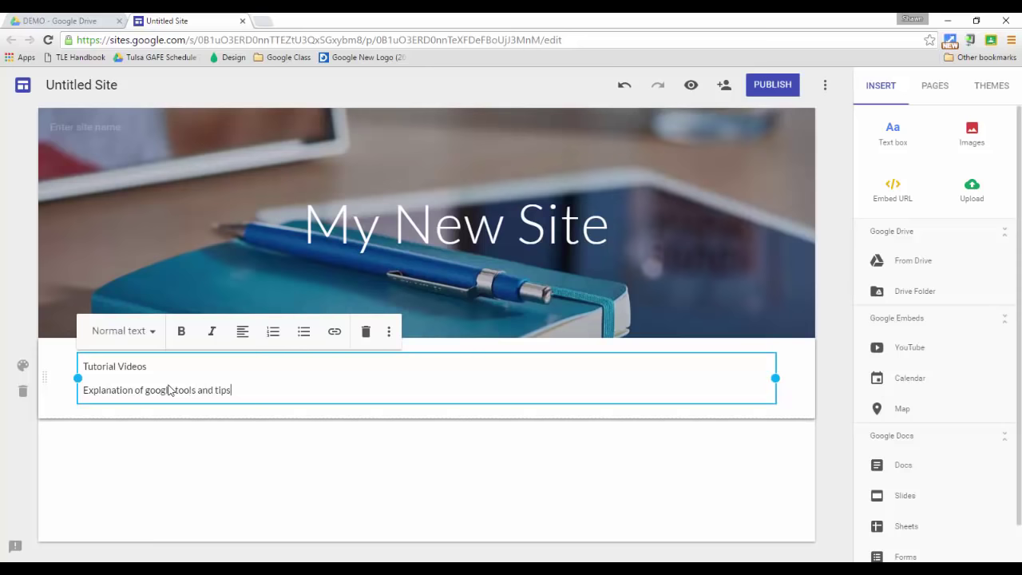
drag(776, 378, 231, 382)
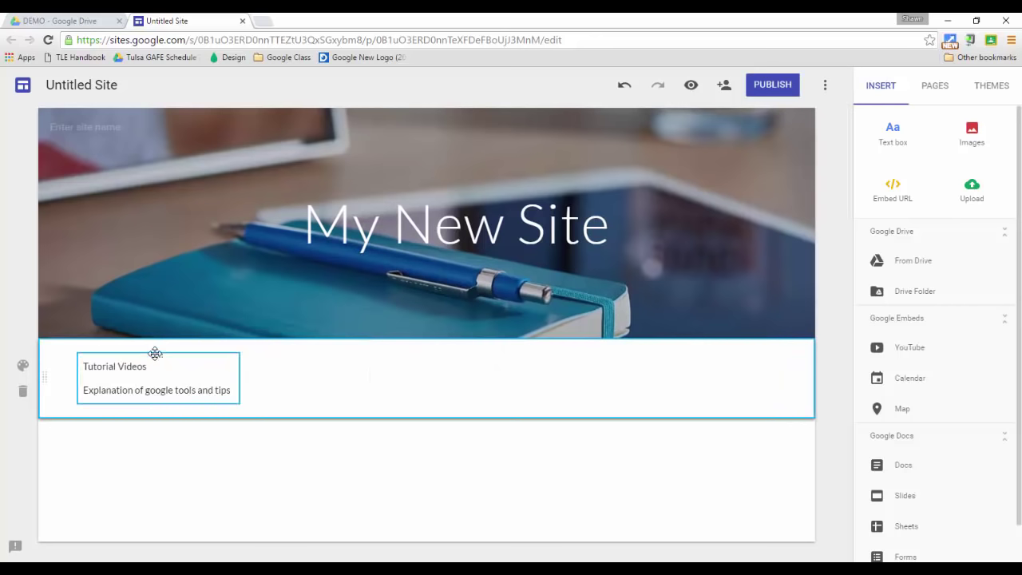
drag(157, 357, 283, 382)
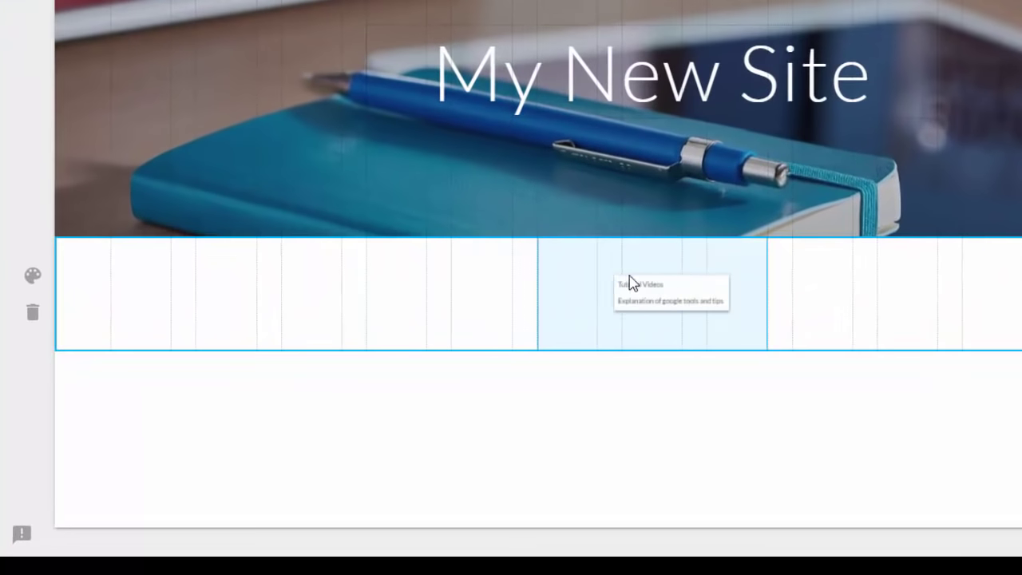
drag(404, 296, 271, 280)
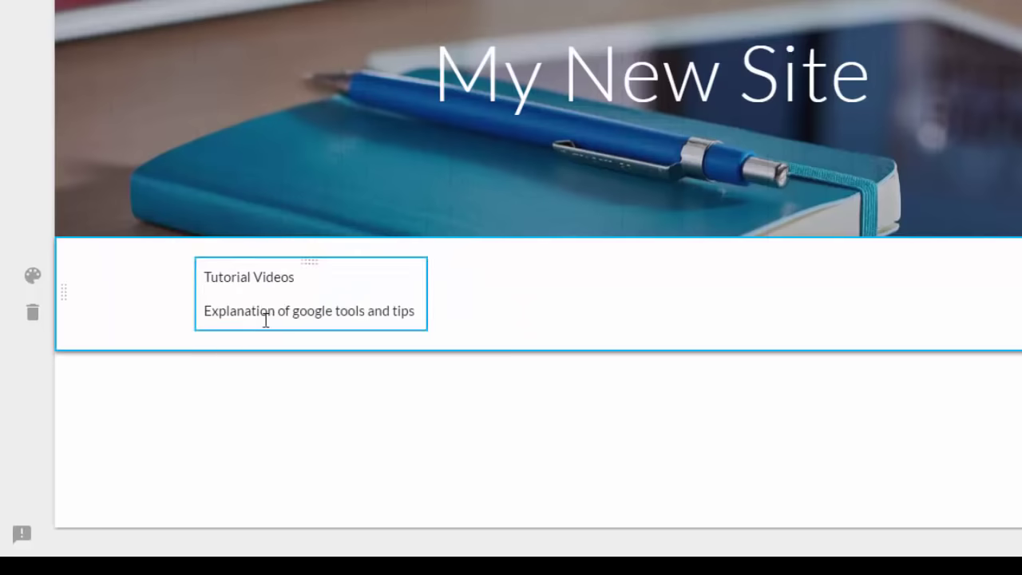
- Give the Tutorial Videos section the dark blue Emphasis 2 background style
click(33, 278)
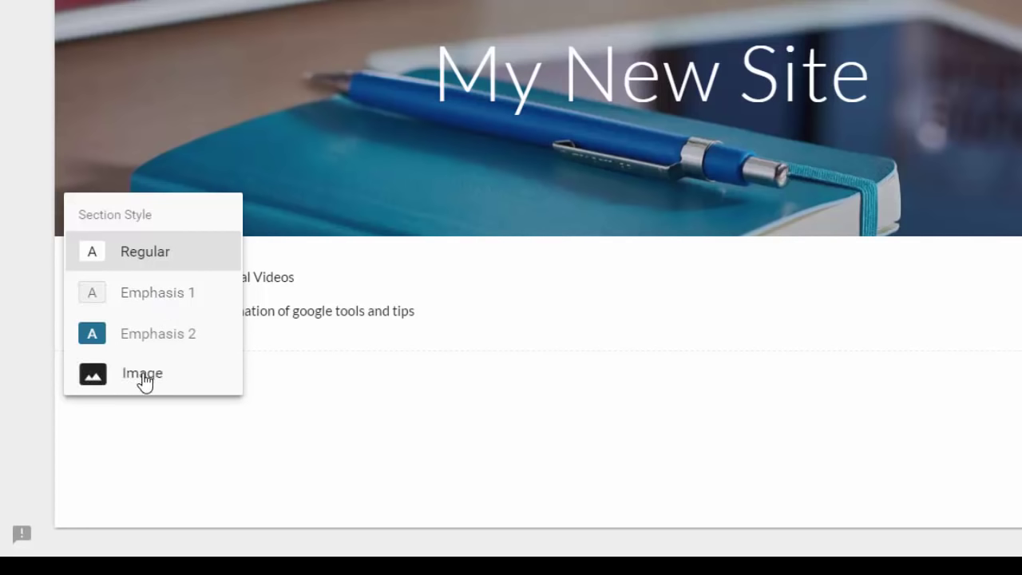
click(190, 334)
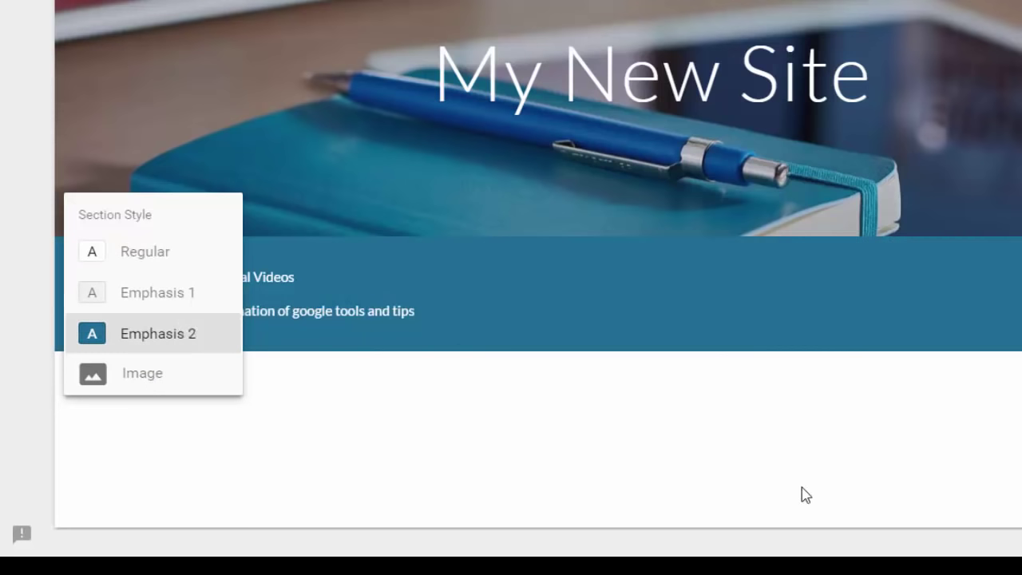
click(709, 431)
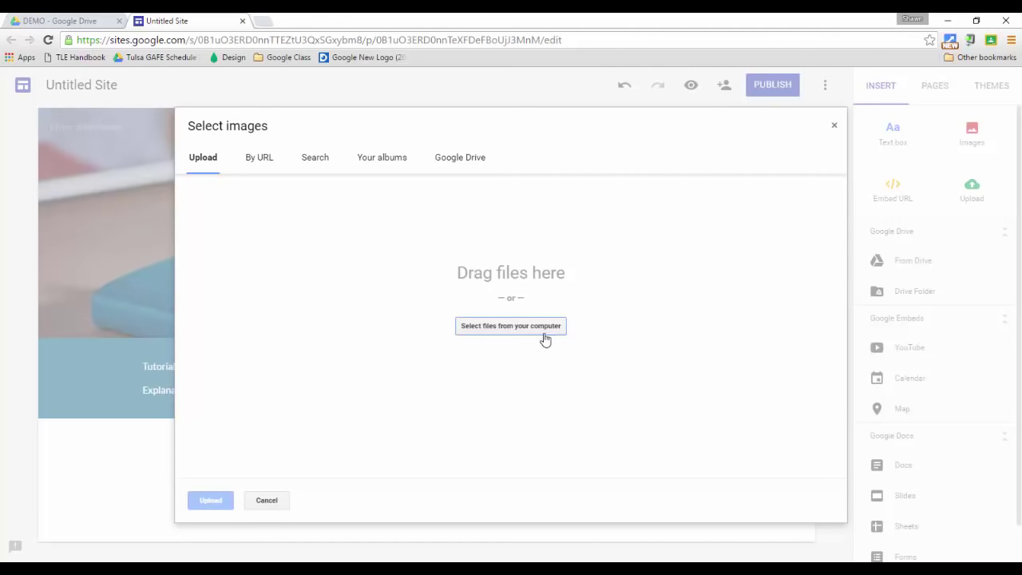
- Insert the cartoon avatar image from Google Drive, shrink it and show it uncropped
click(462, 159)
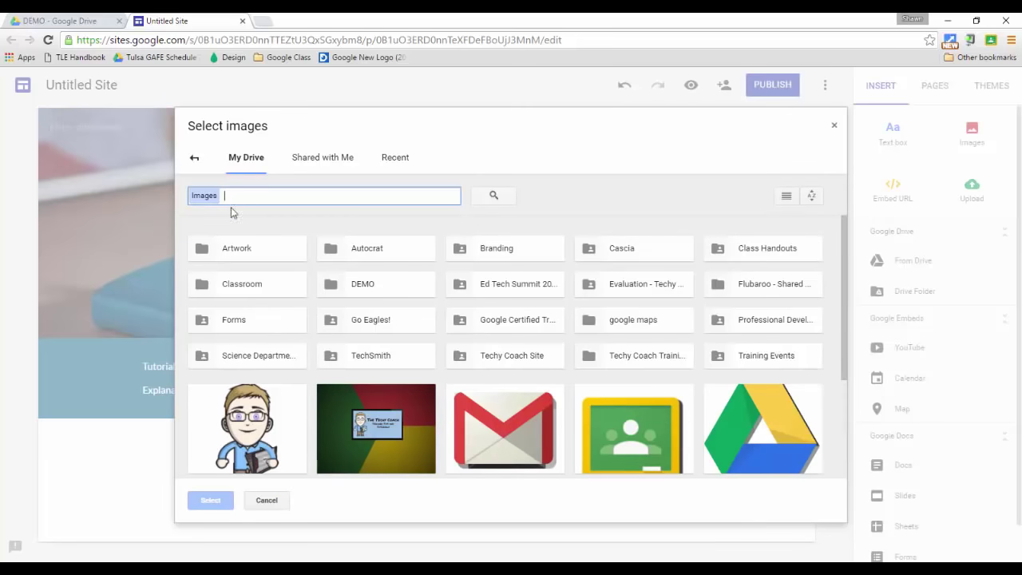
click(257, 429)
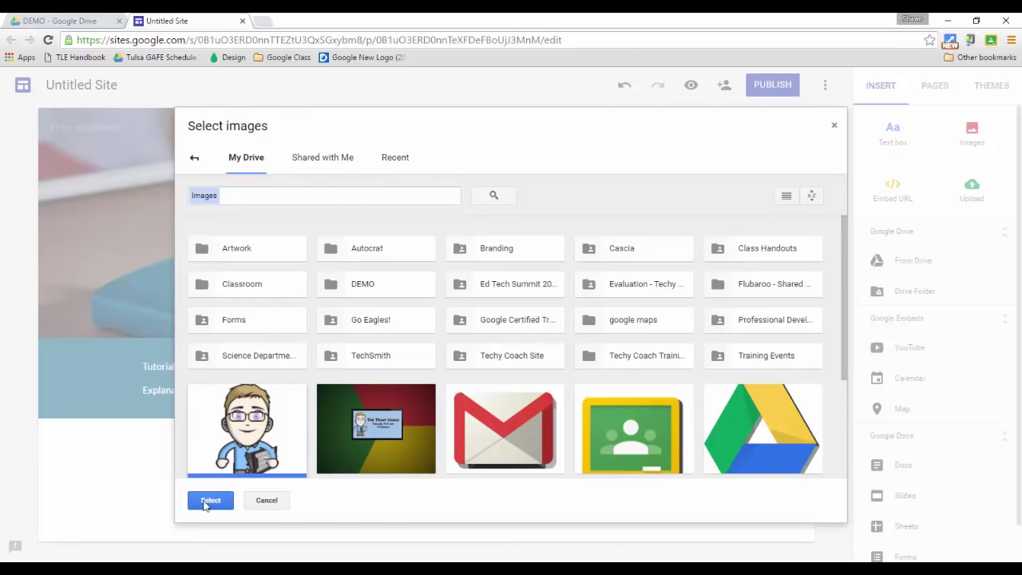
click(211, 501)
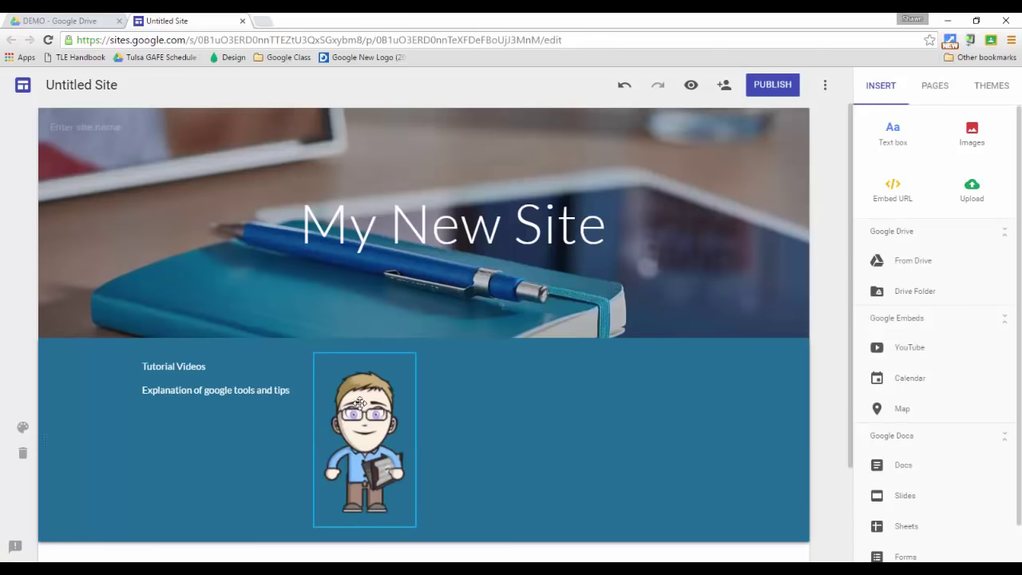
click(401, 468)
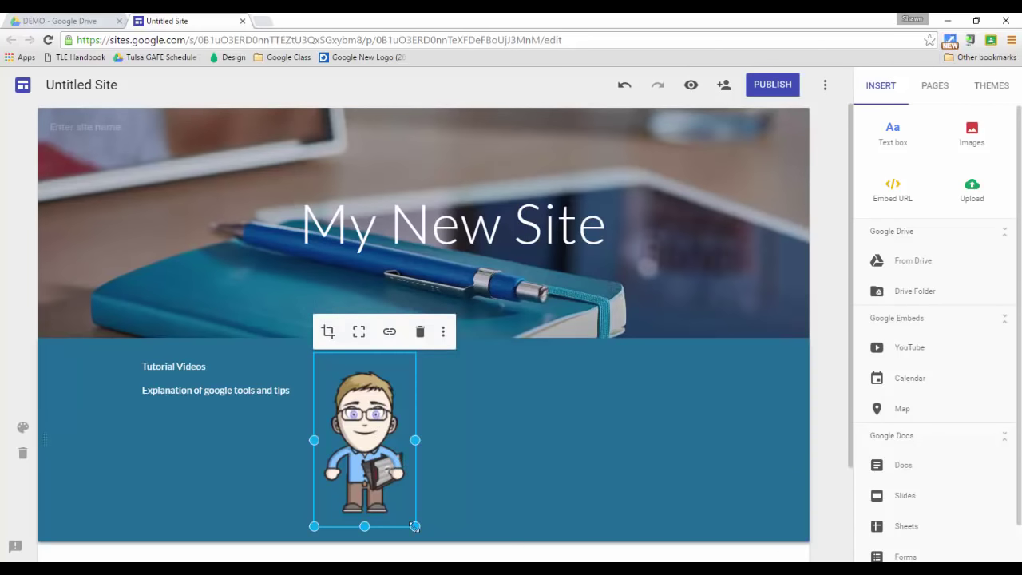
drag(414, 527, 358, 406)
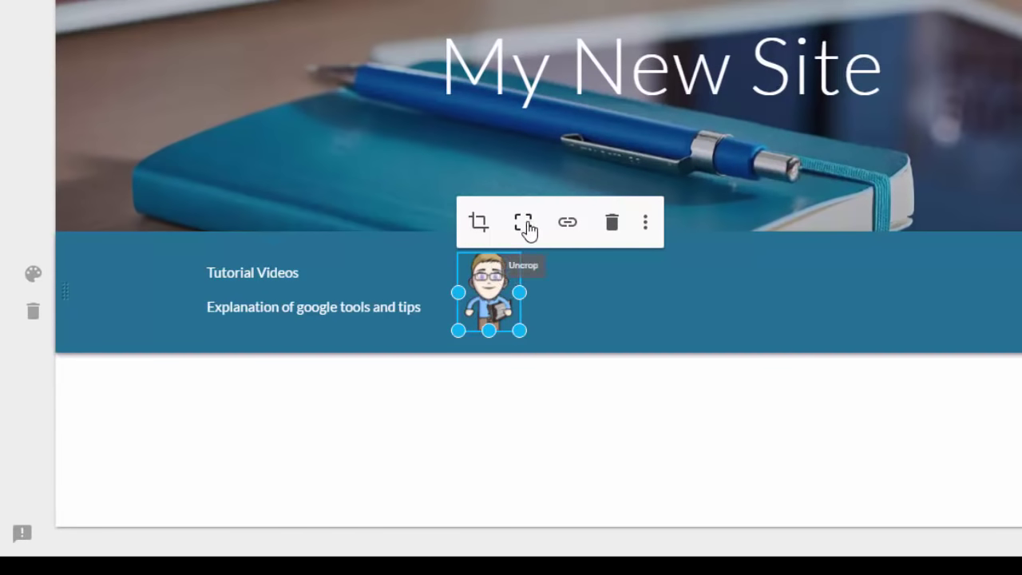
click(527, 227)
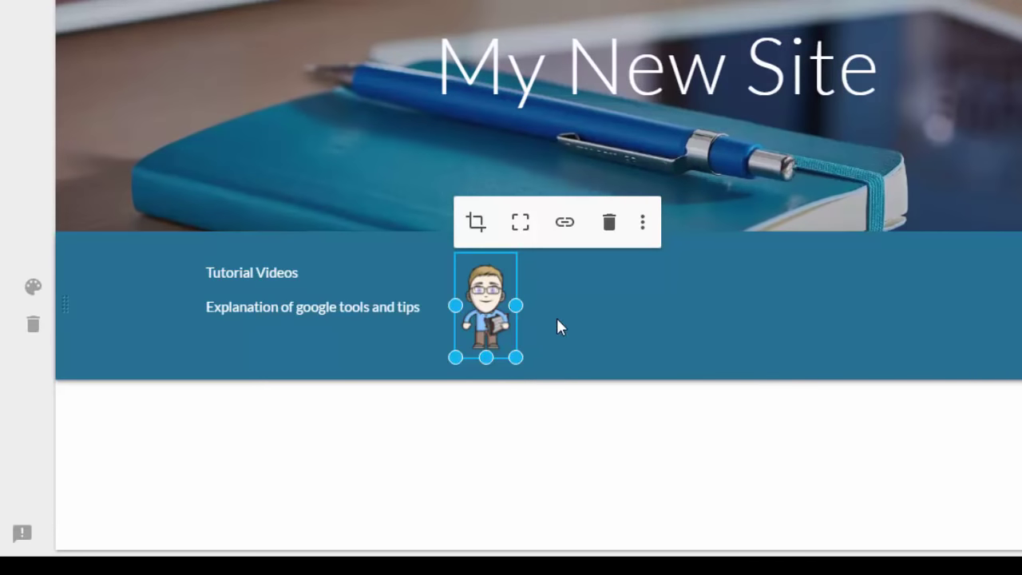
- Adjust the cartoon avatar's crop zoom and place it left of the Tutorial Videos text
click(476, 225)
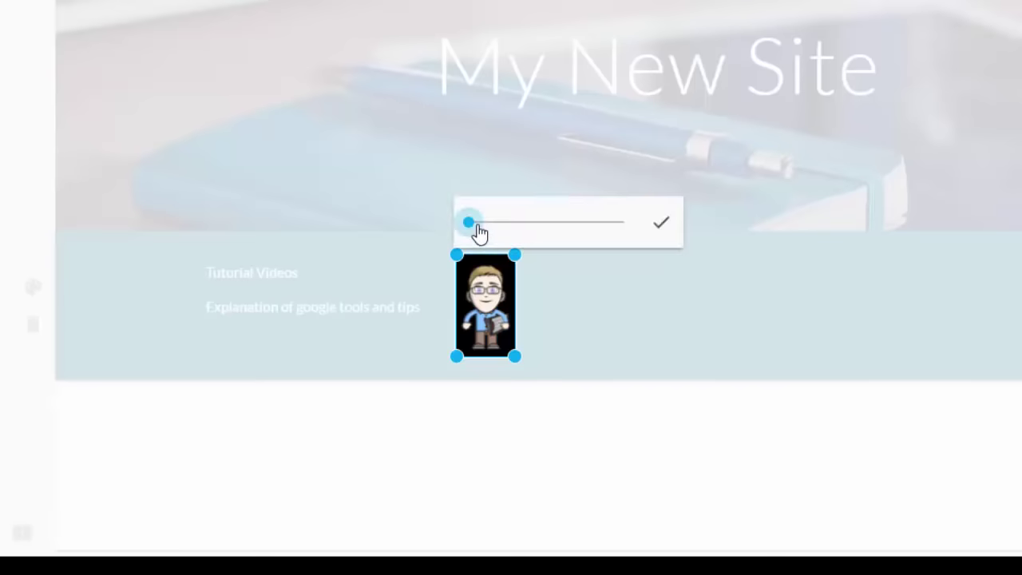
mouse_move(477, 226)
mouse_down()
mouse_move(532, 224)
mouse_move(473, 237)
mouse_up()
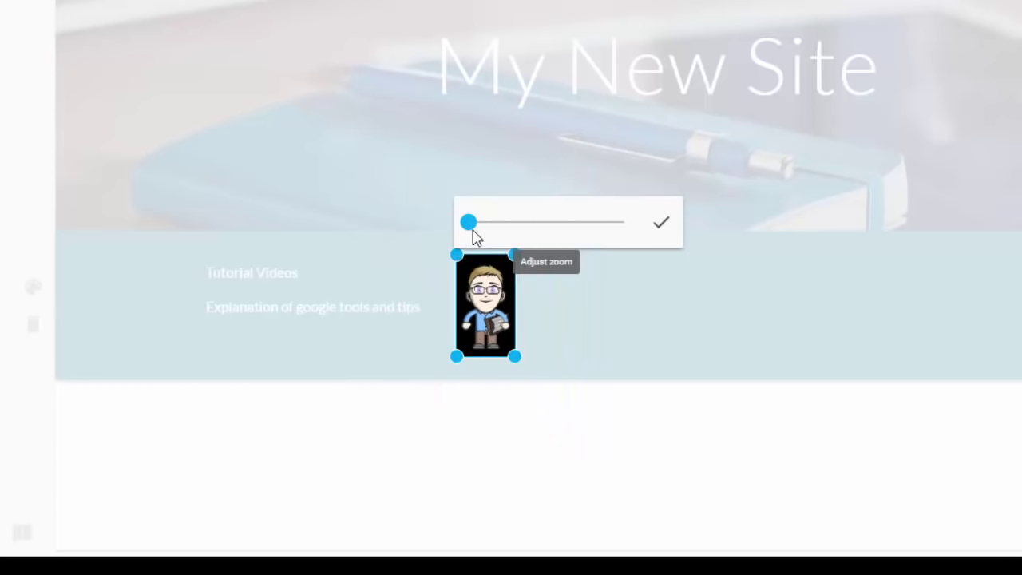
click(664, 227)
drag(486, 306, 122, 271)
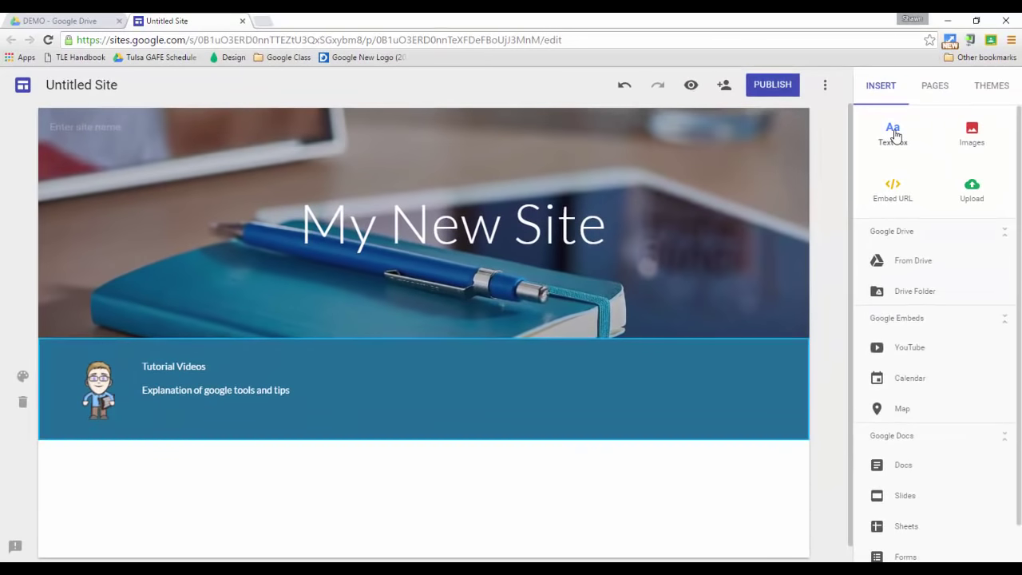
- Add a narrow 'Blog Articles' text box in the blue section with a 'Check out more info here!' line
click(896, 135)
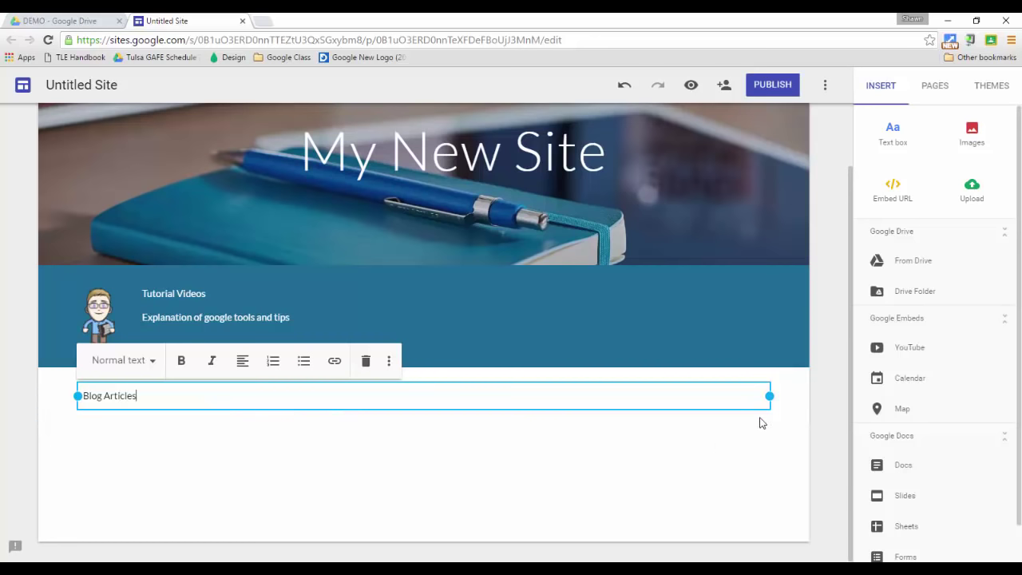
drag(497, 388, 208, 405)
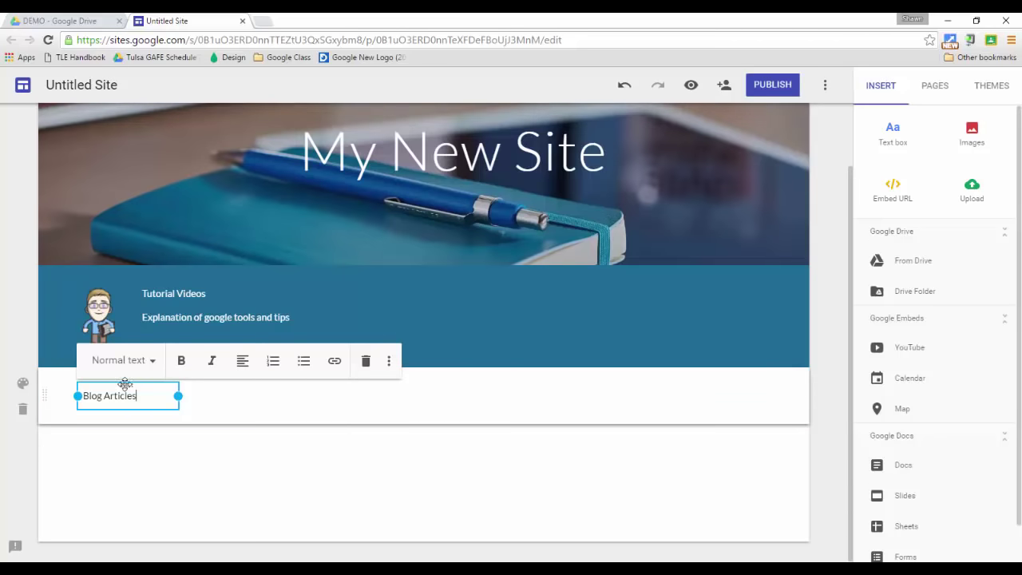
drag(124, 384, 451, 304)
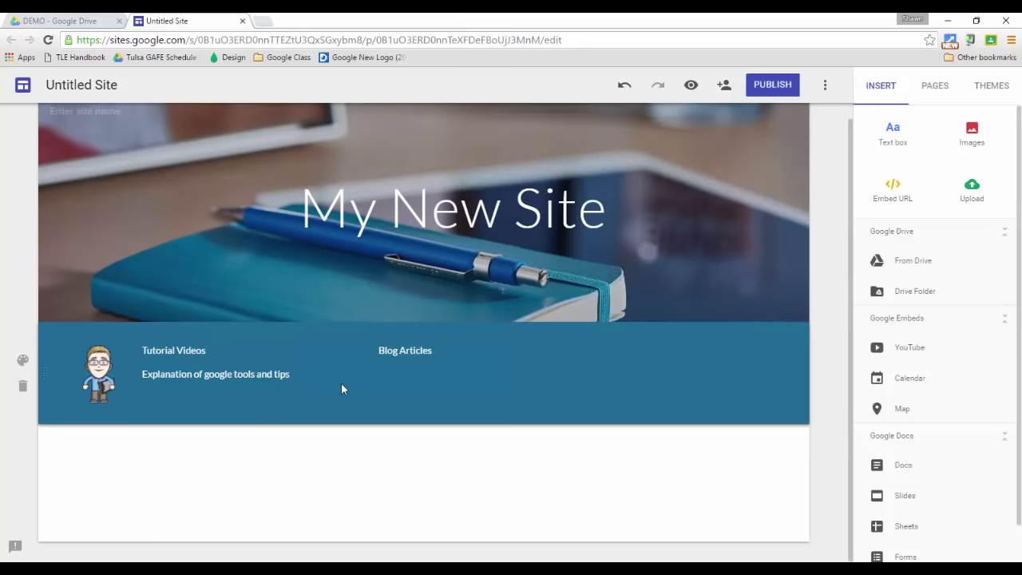
click(431, 350)
key(Return)
text(Check out more info here)
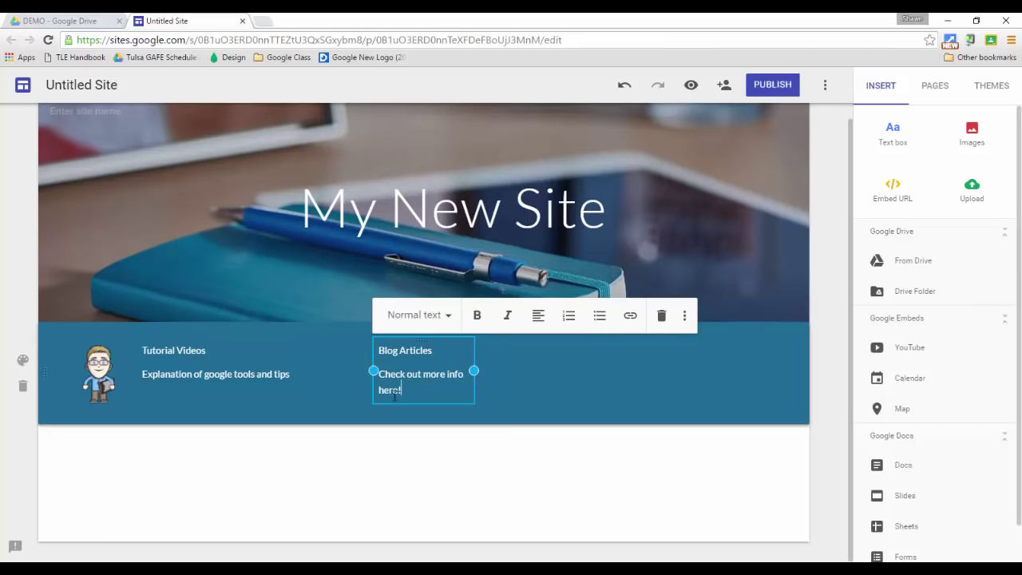
text(!)
- Centre-align both the 'Check out more info here!' line and the Blog Articles heading
drag(403, 391, 369, 368)
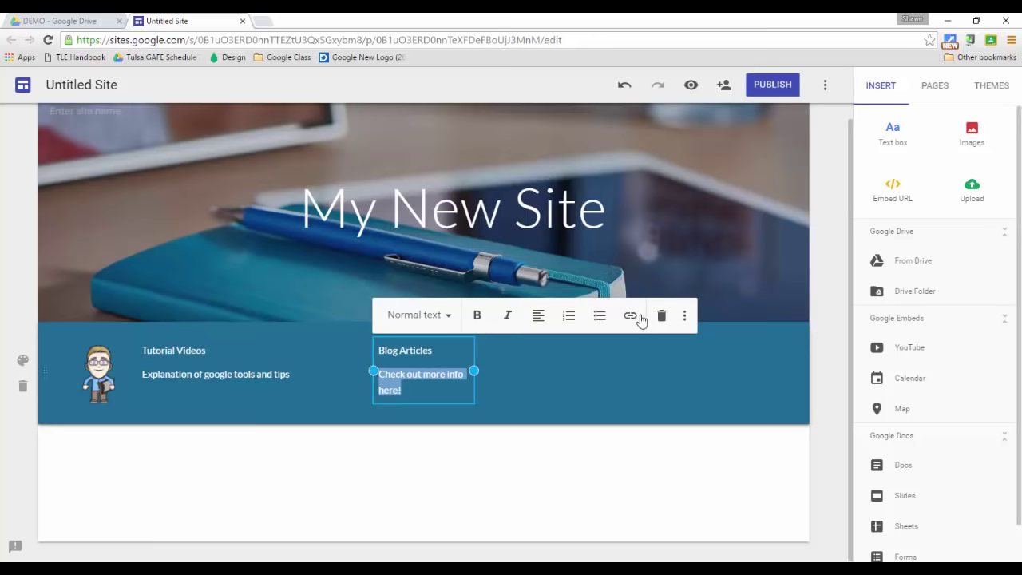
click(540, 317)
click(541, 349)
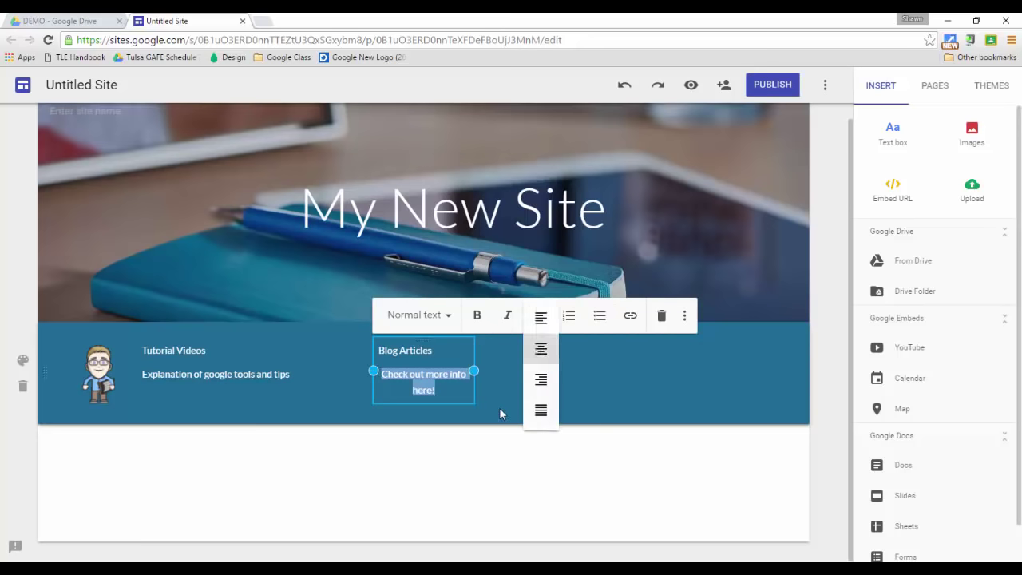
click(497, 407)
double_click(431, 350)
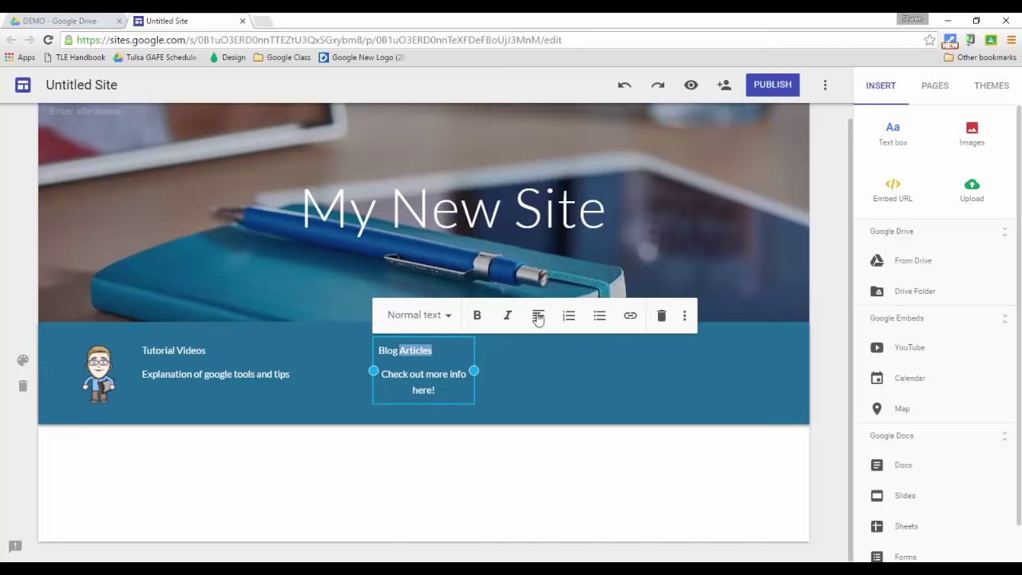
click(540, 317)
click(541, 358)
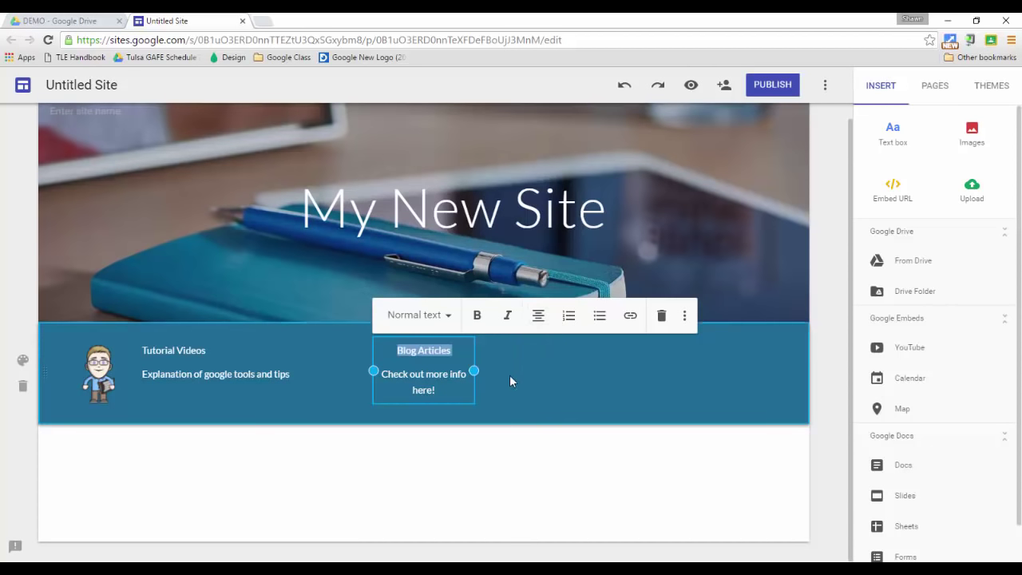
click(394, 412)
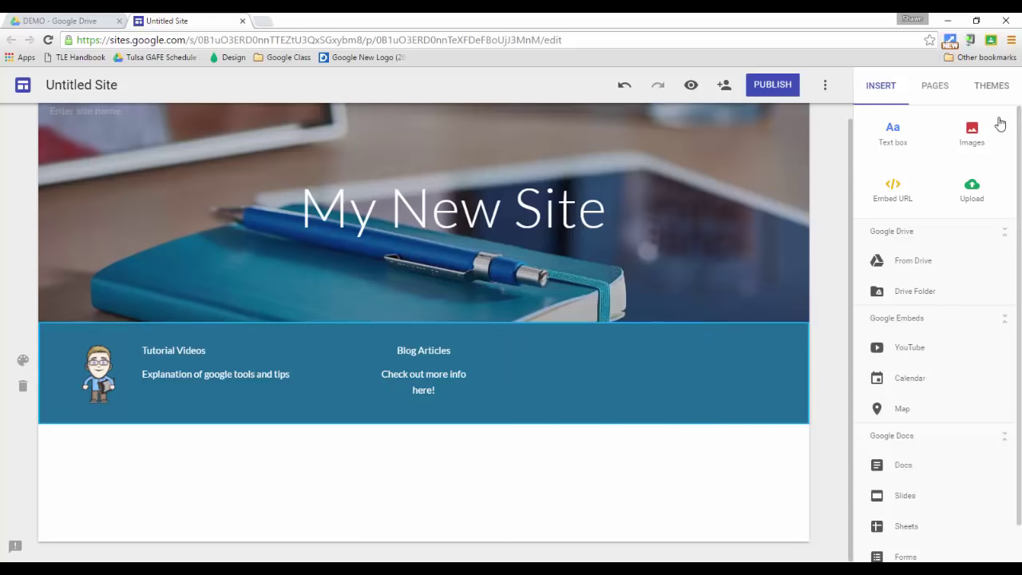
click(973, 135)
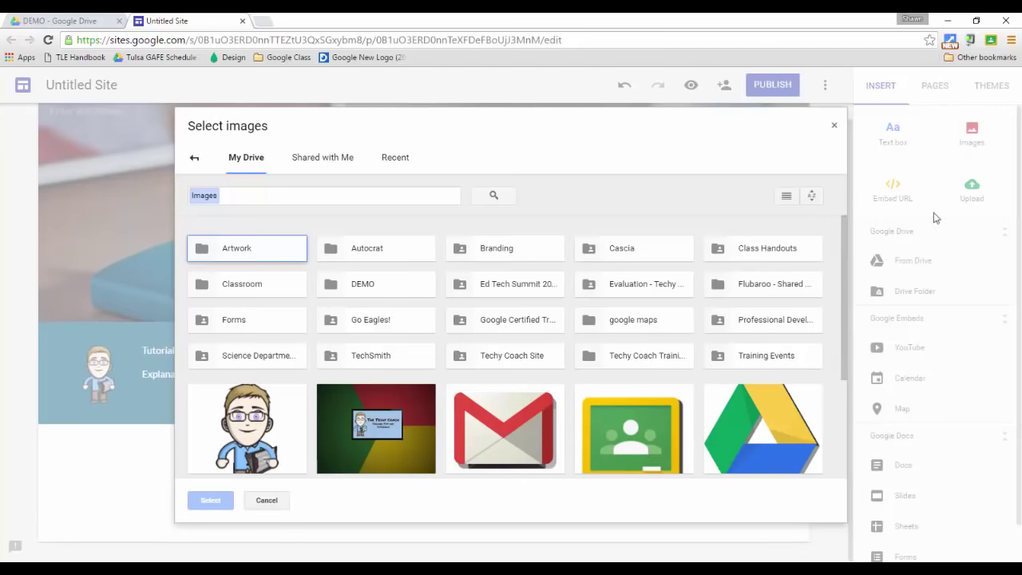
- Insert Google Classroom.png from Drive, fit it in its frame, shrink it and place it in the blue section
click(647, 444)
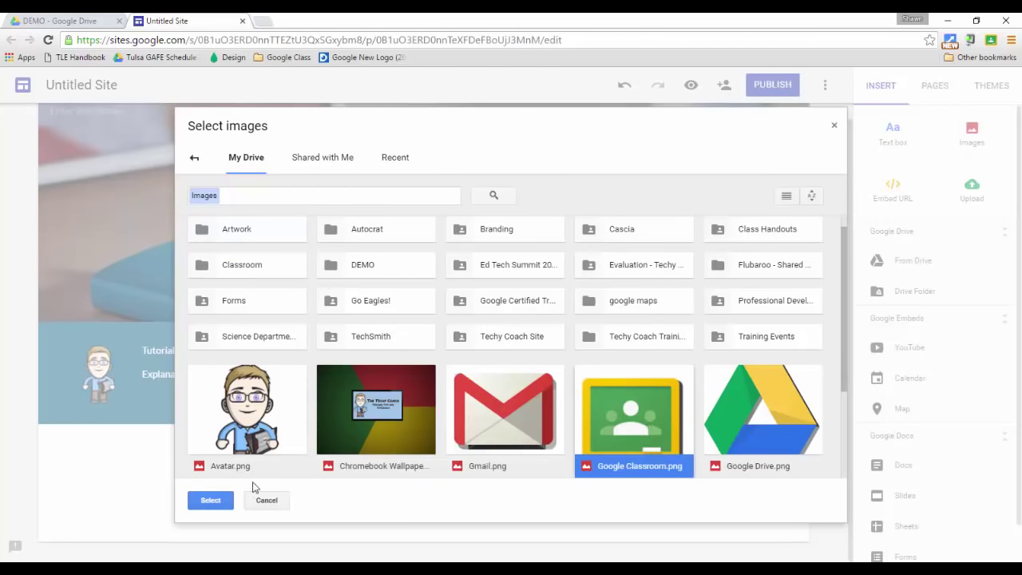
click(210, 500)
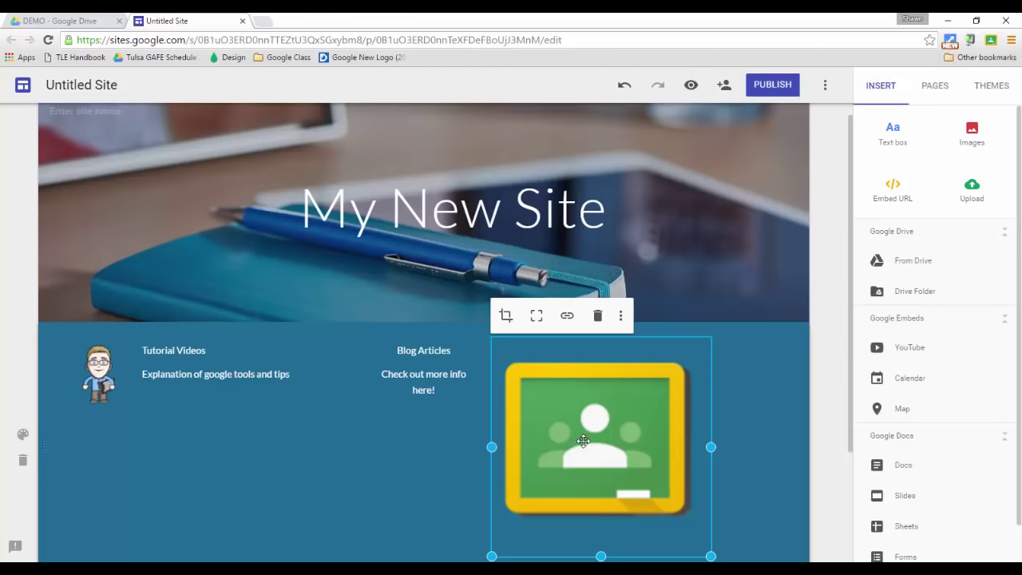
drag(691, 530, 599, 424)
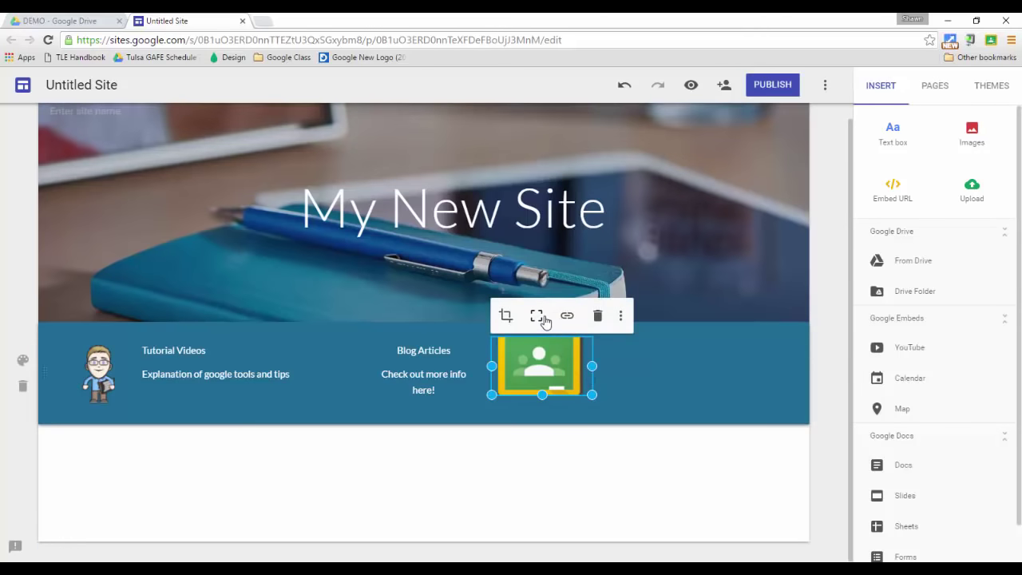
click(540, 317)
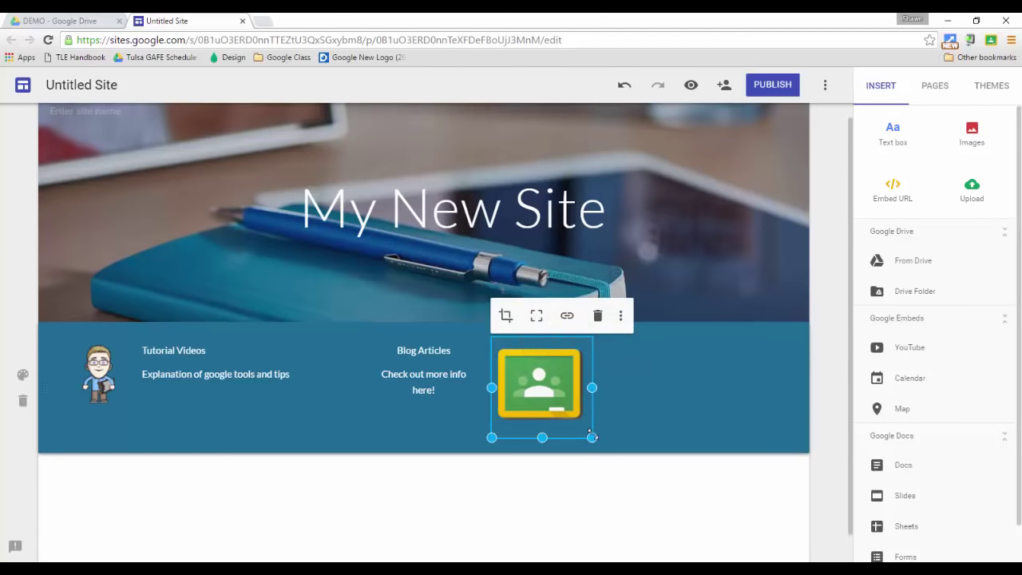
drag(592, 438, 327, 361)
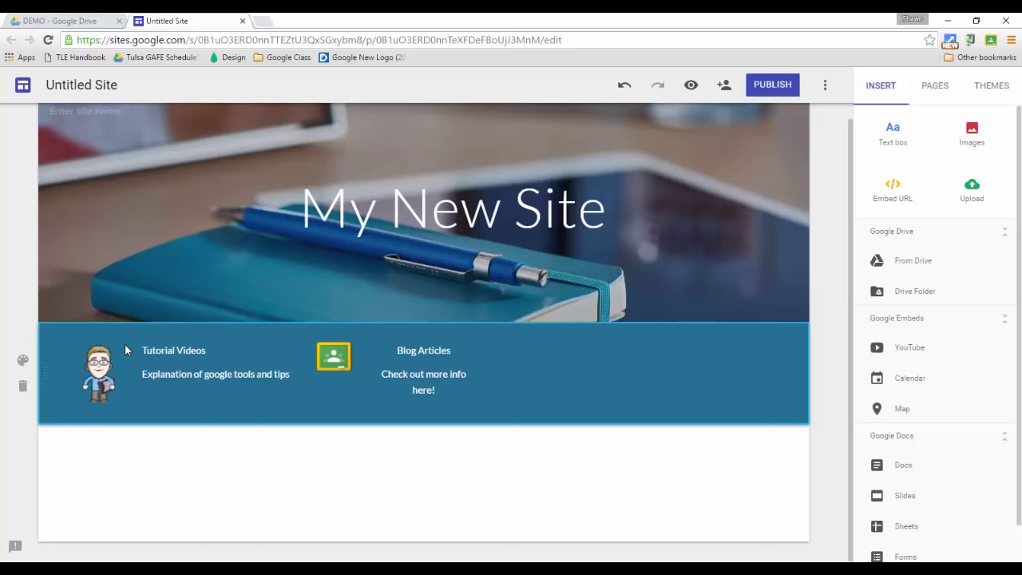
triple_click(158, 351)
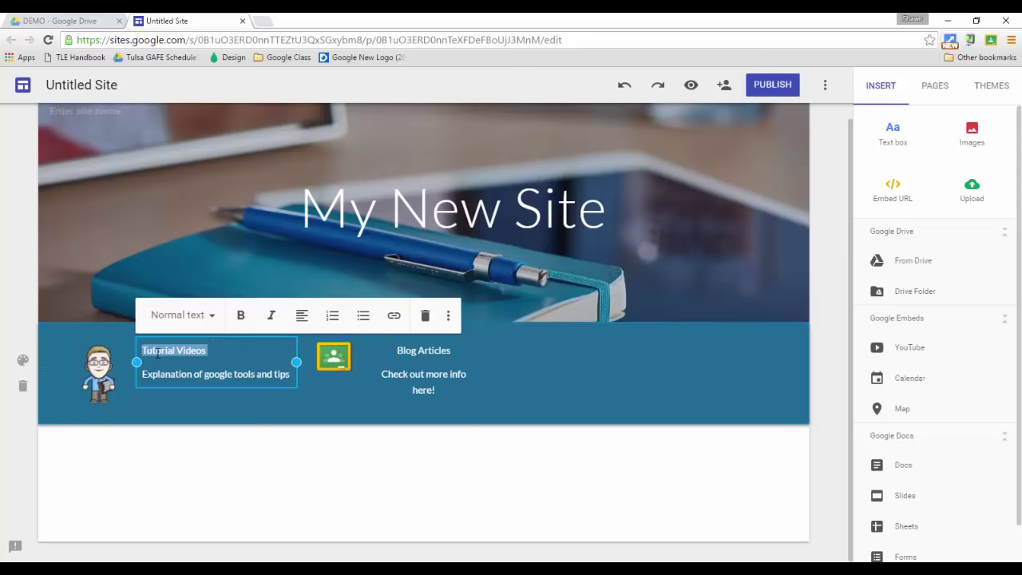
click(303, 316)
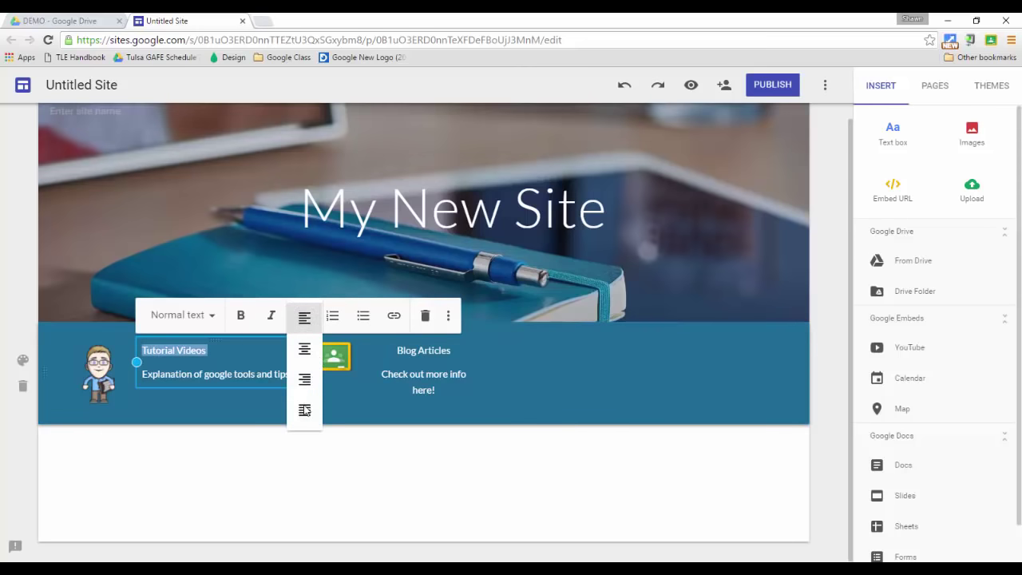
click(305, 411)
click(303, 317)
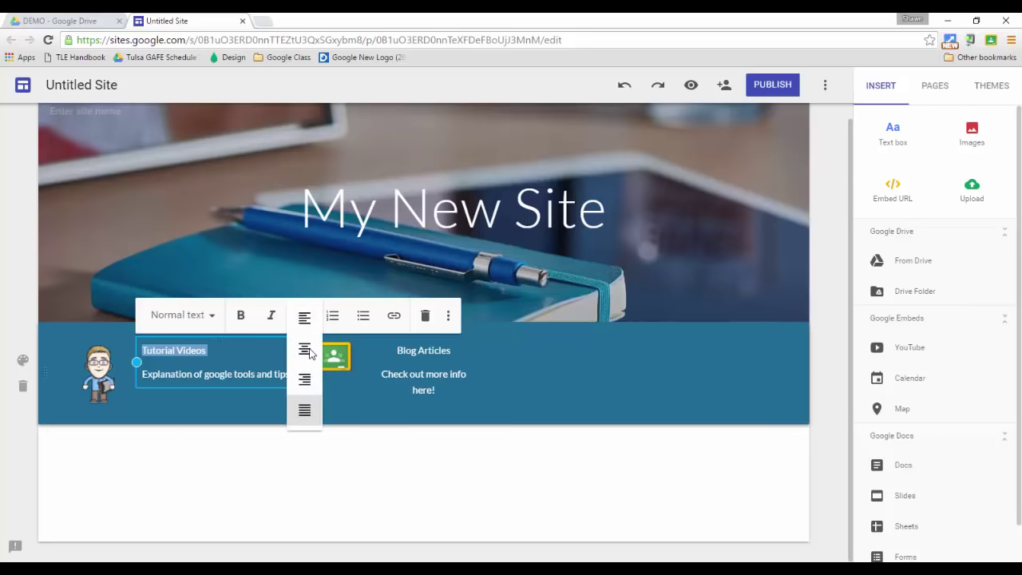
click(304, 350)
click(394, 317)
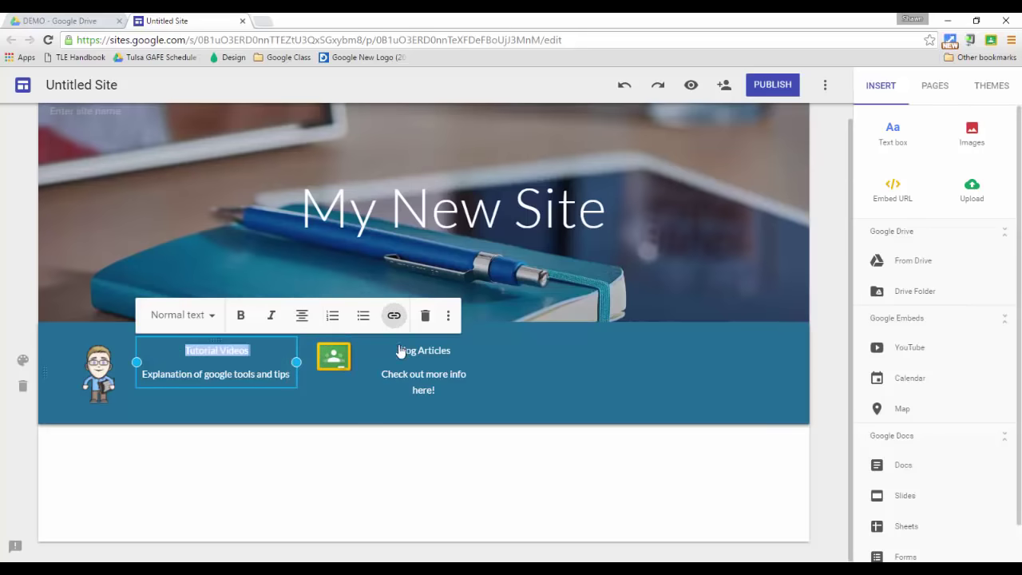
text(htt)
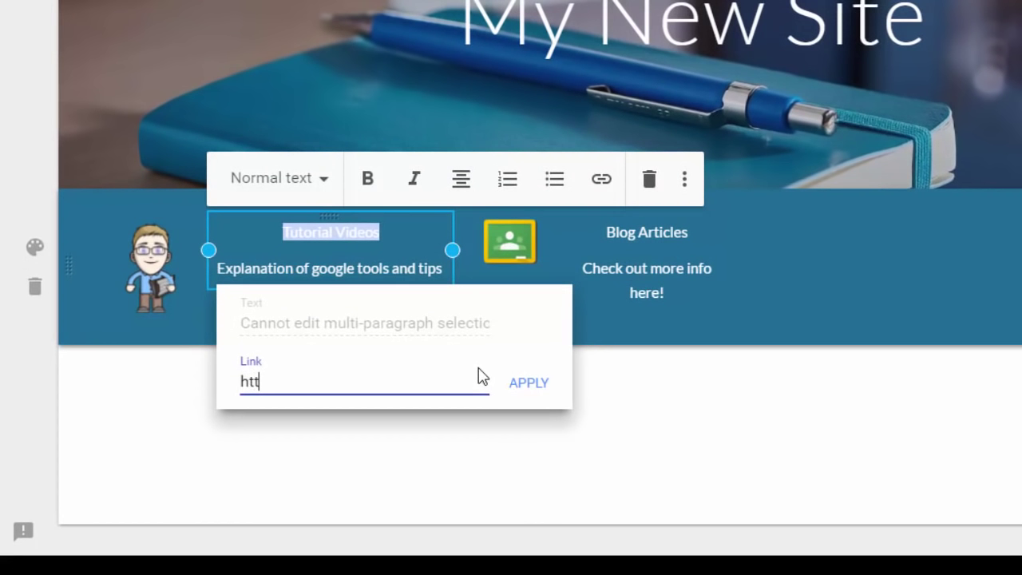
text(p://www.techycoa)
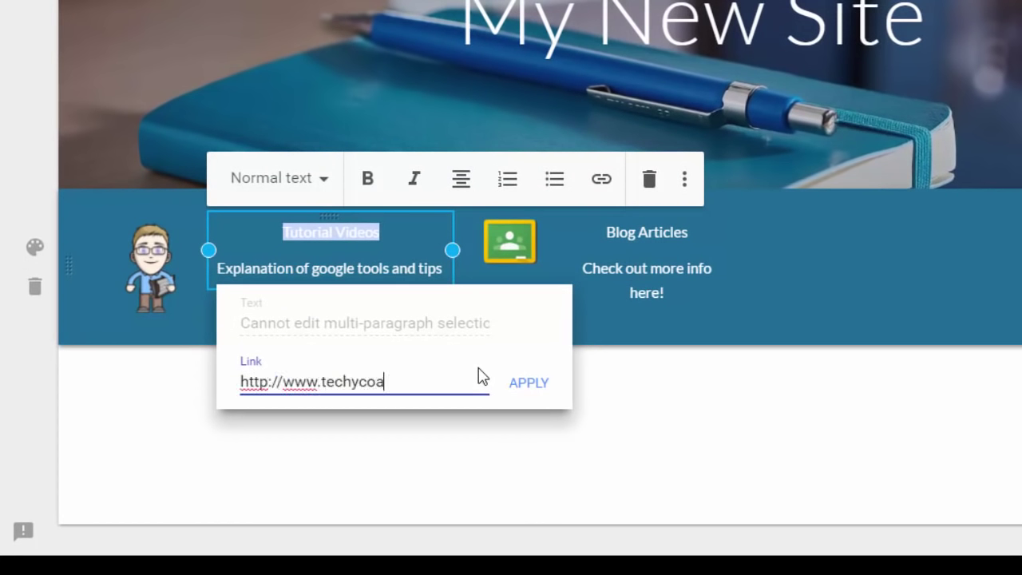
text(ch.com)
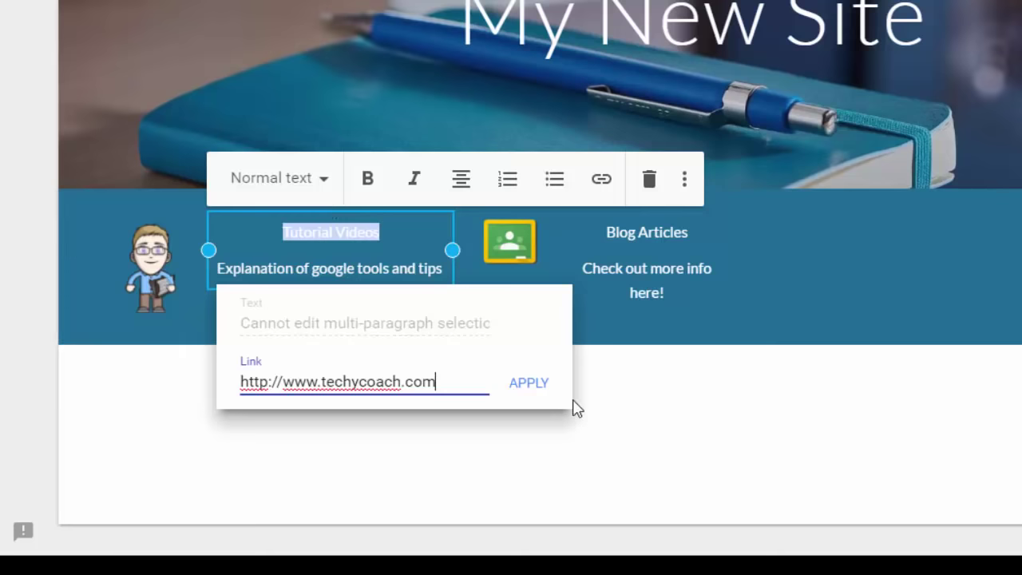
click(541, 395)
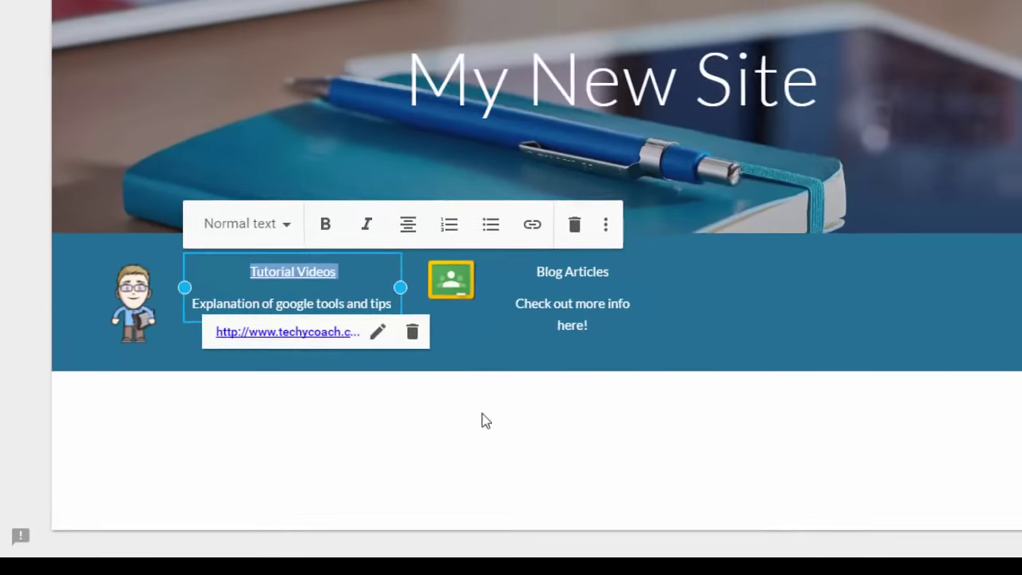
click(774, 424)
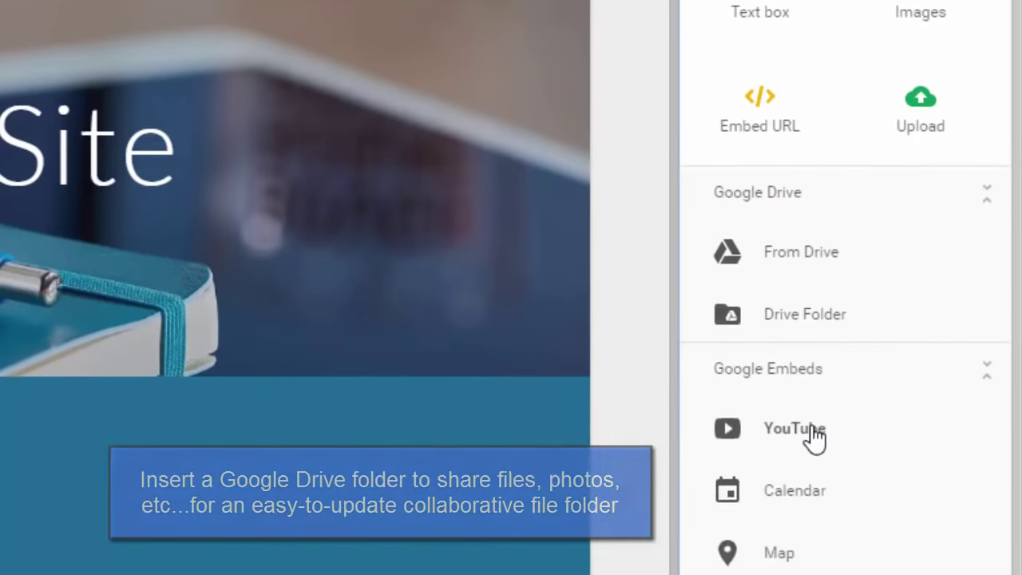
- Embed the Tech Coach Online Courses - Promo video from a techycoach search and narrow it
click(811, 438)
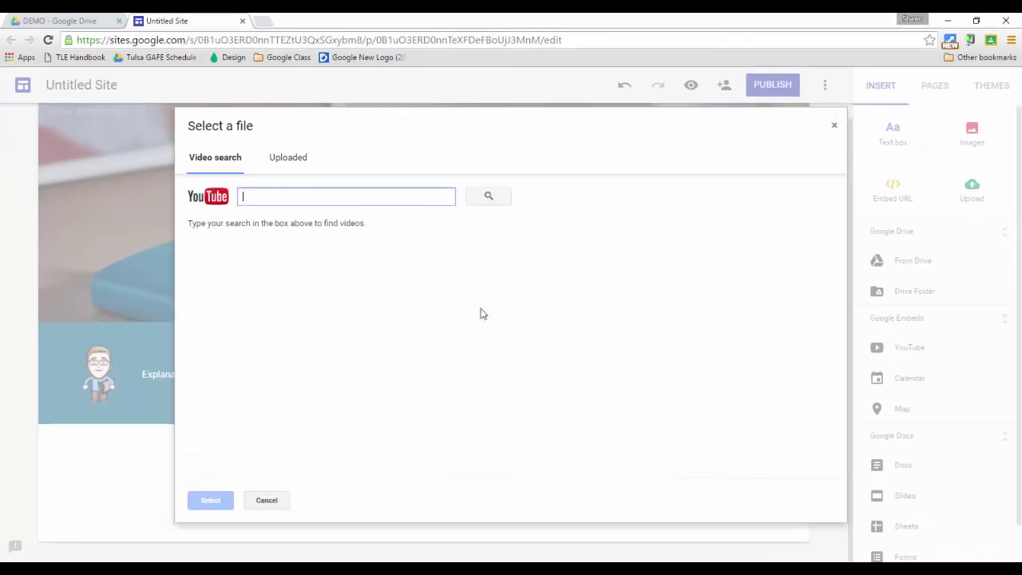
text(tec)
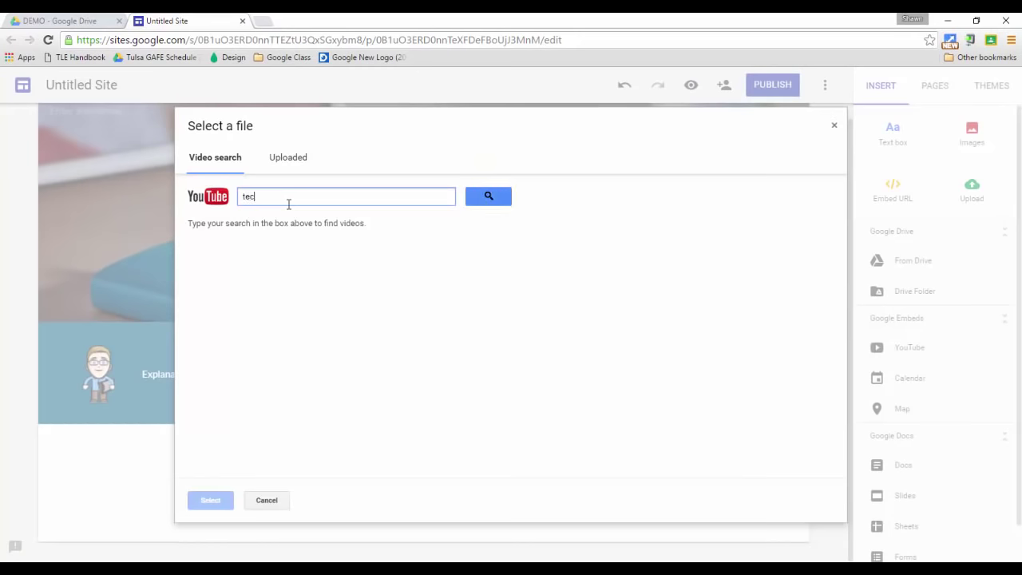
key(Return)
click(314, 316)
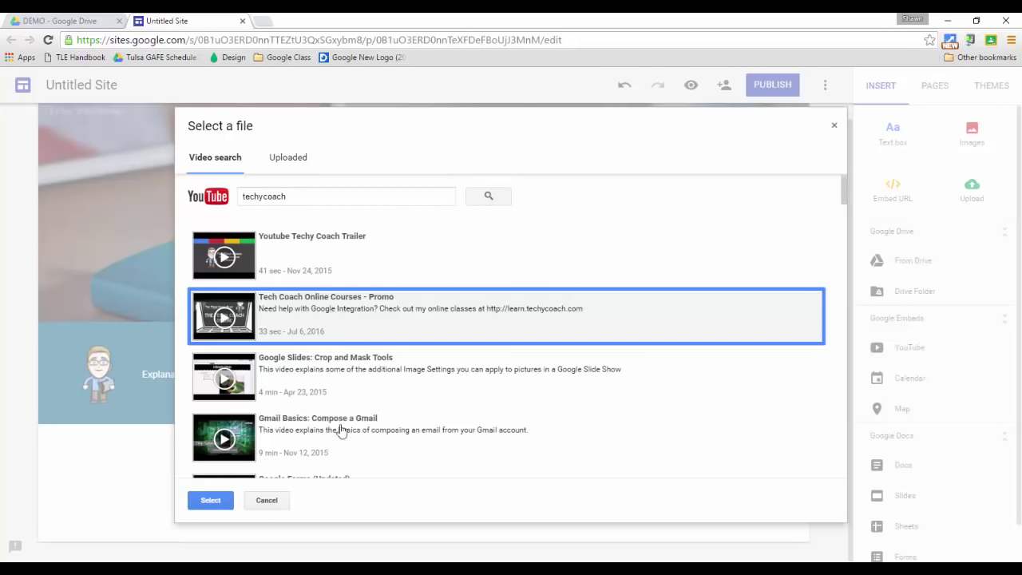
click(212, 502)
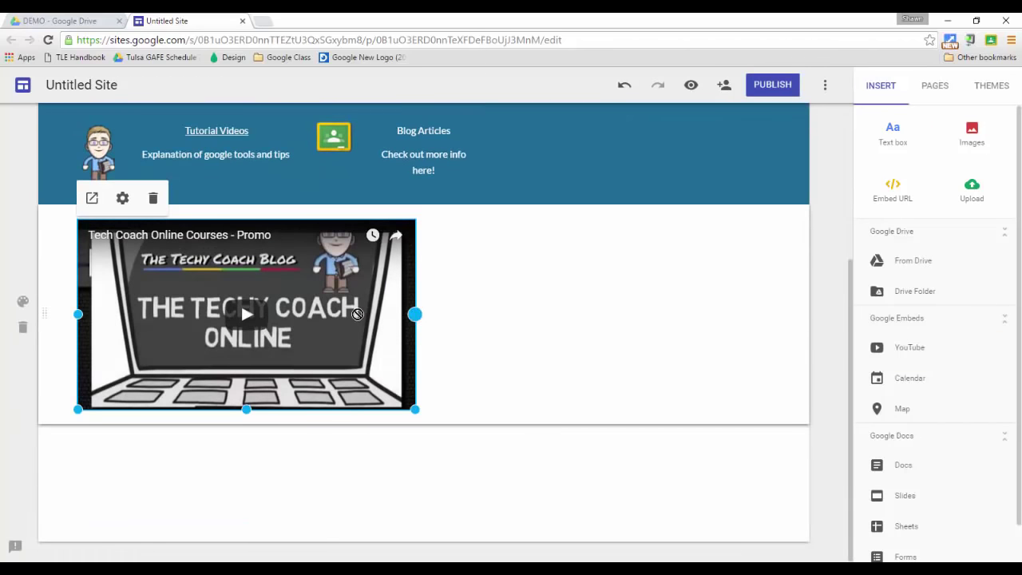
drag(415, 315, 379, 335)
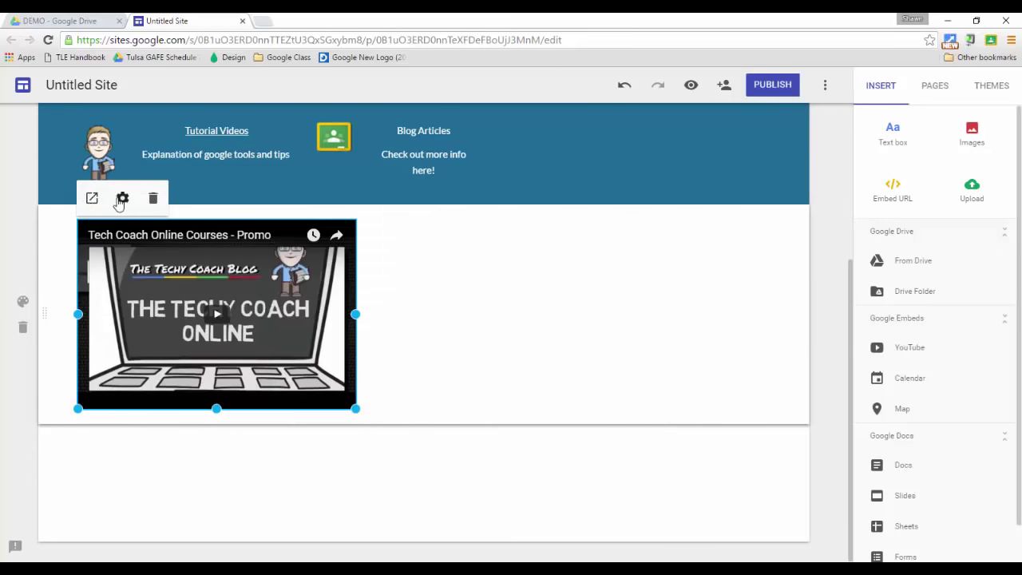
- Review the video's settings, keeping the Red progress bar and fullscreen enabled
click(121, 199)
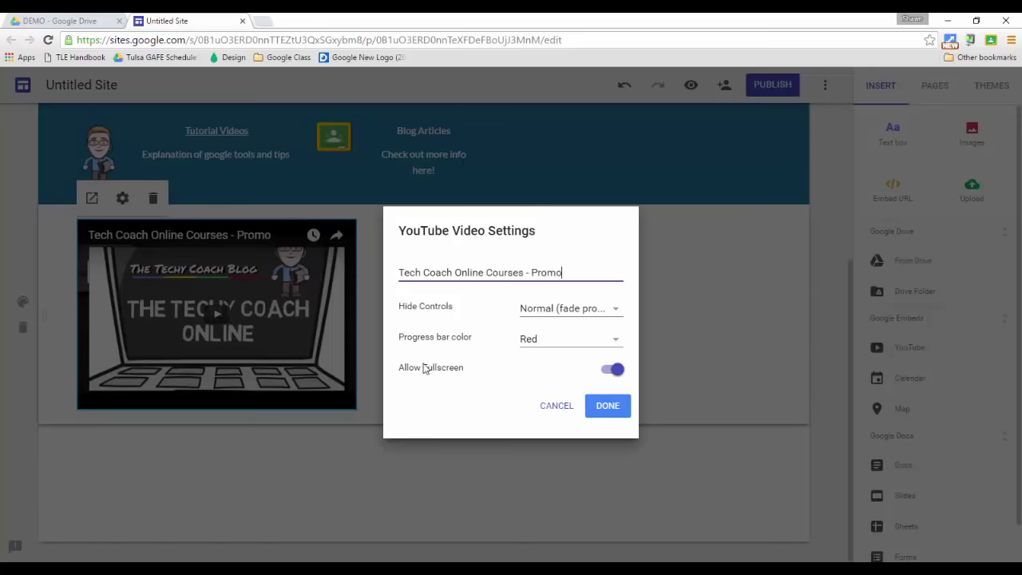
click(617, 341)
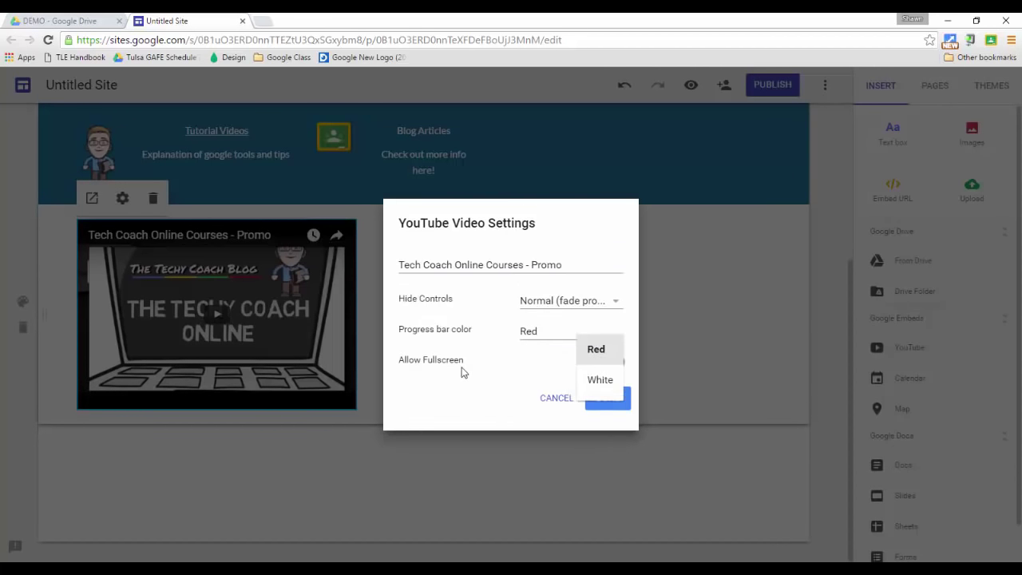
click(565, 391)
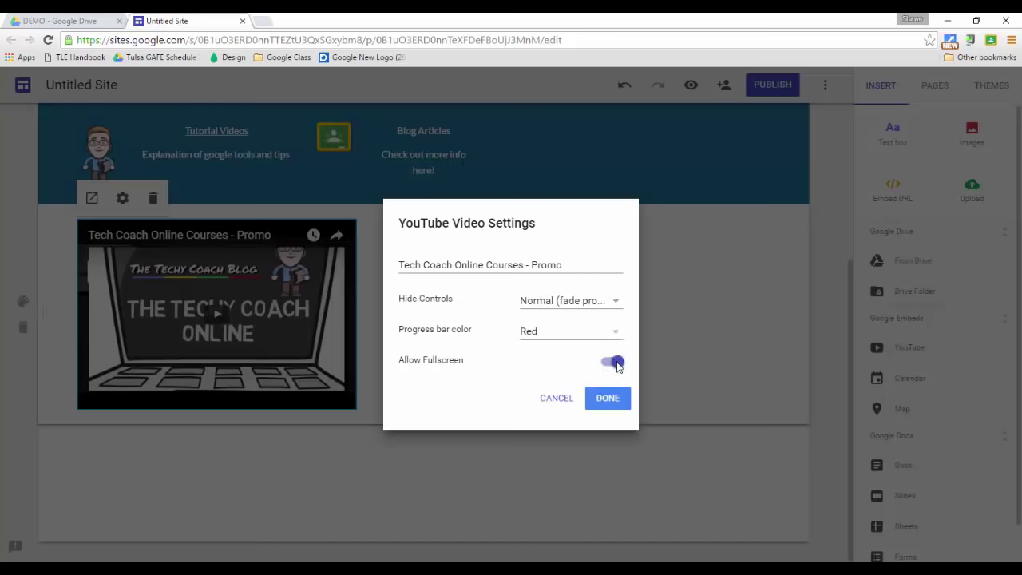
click(619, 366)
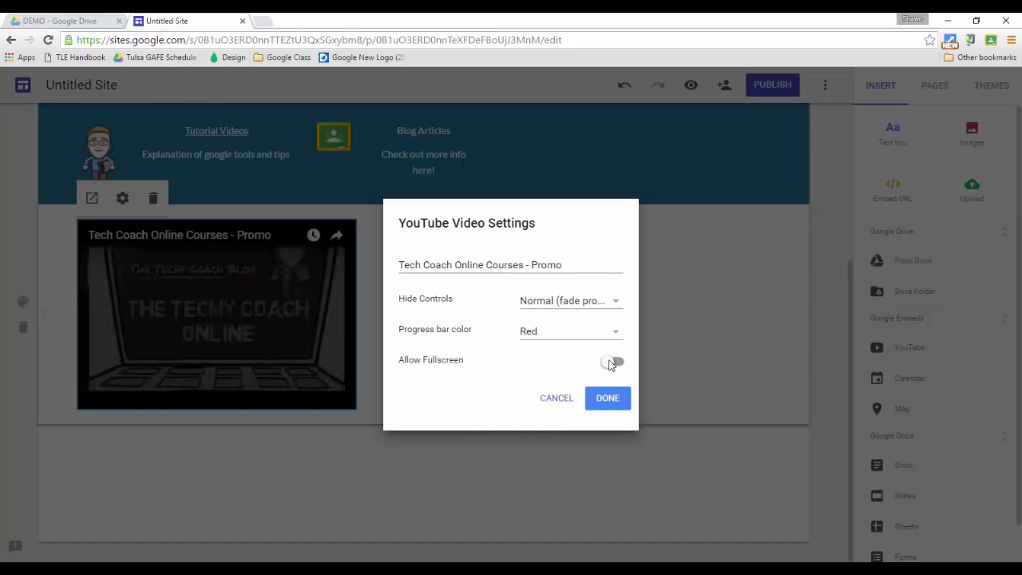
click(616, 365)
click(607, 397)
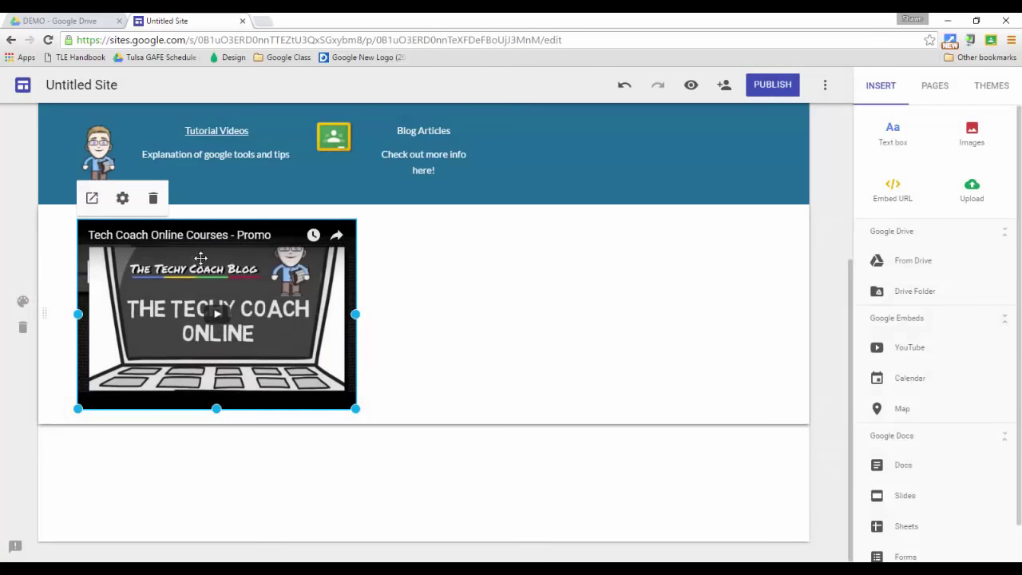
- Position the video on the left, just below the blue section
drag(201, 257, 503, 246)
drag(566, 142, 581, 295)
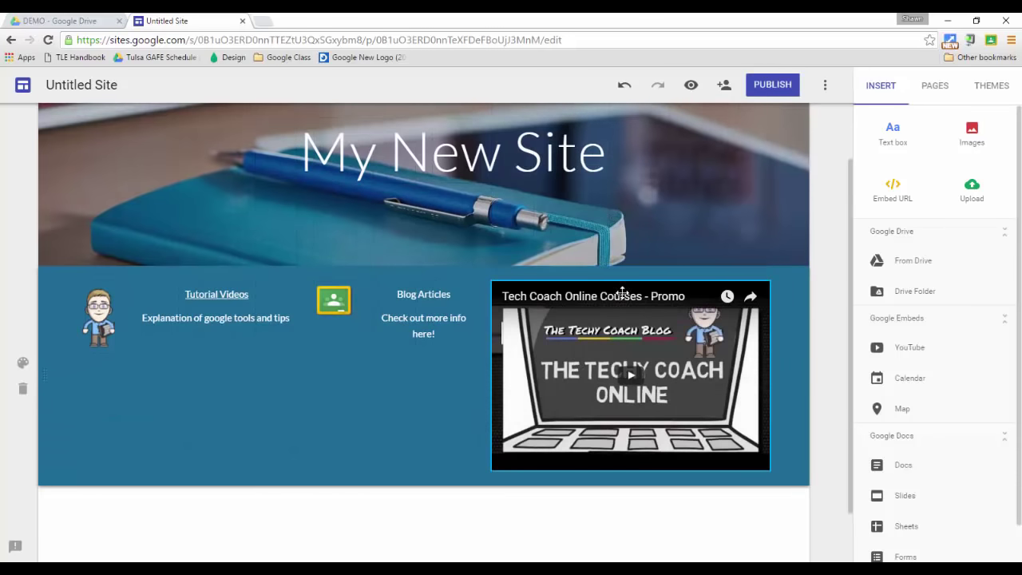
drag(626, 289, 174, 493)
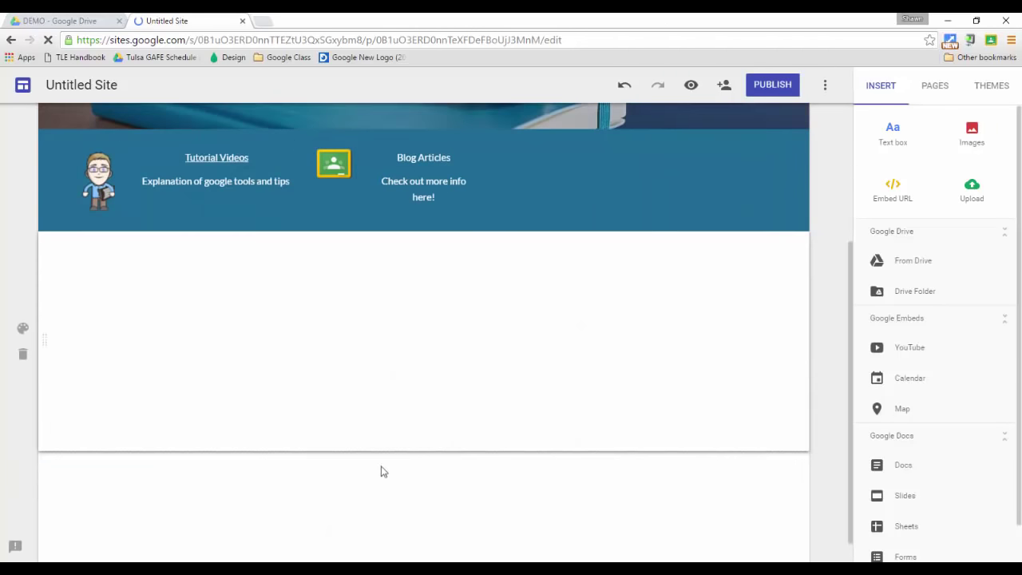
drag(605, 234, 160, 255)
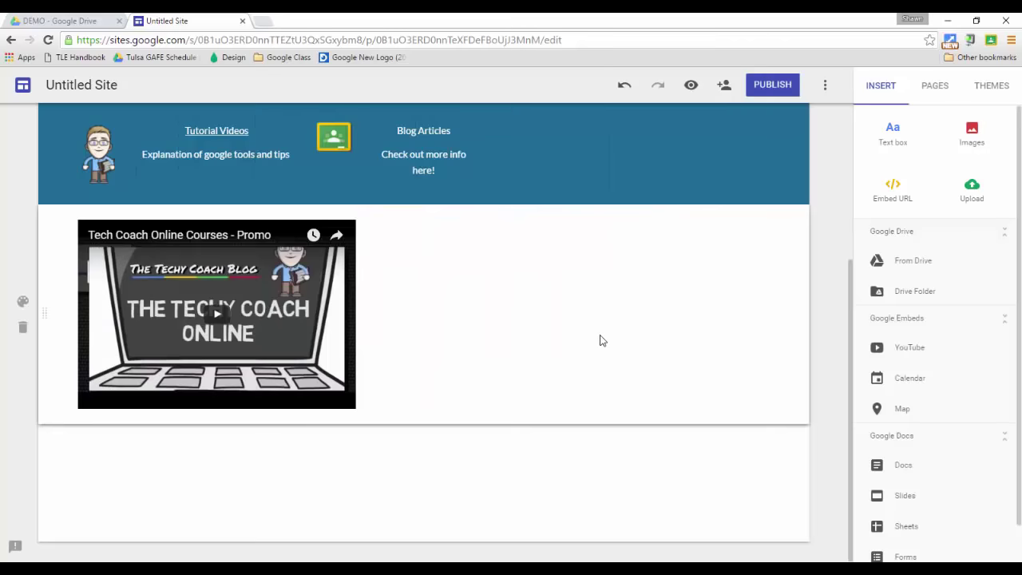
scroll(605, 339, up, 2)
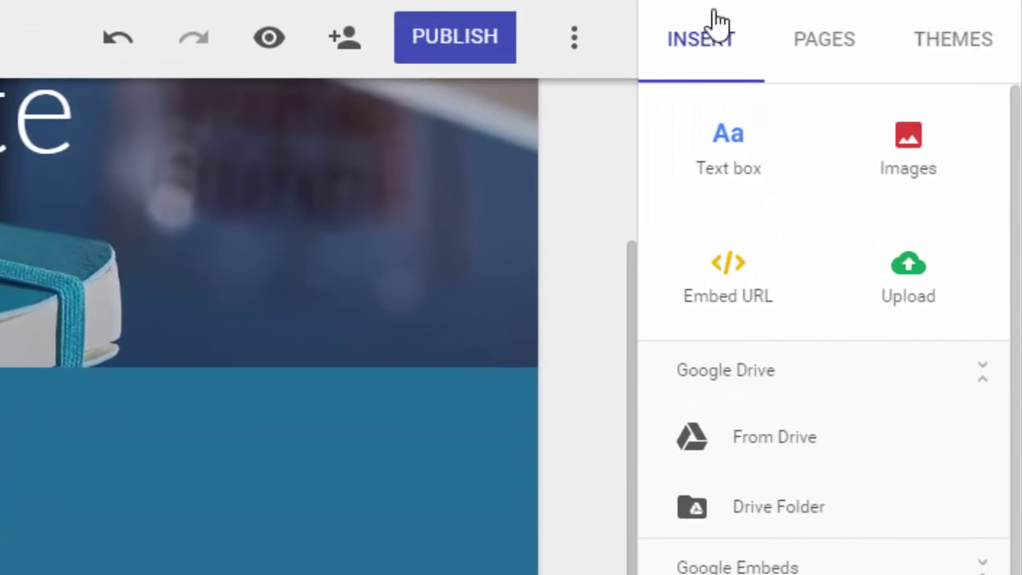
- Add a page named Tutorials, then switch between Home and Tutorials
click(836, 47)
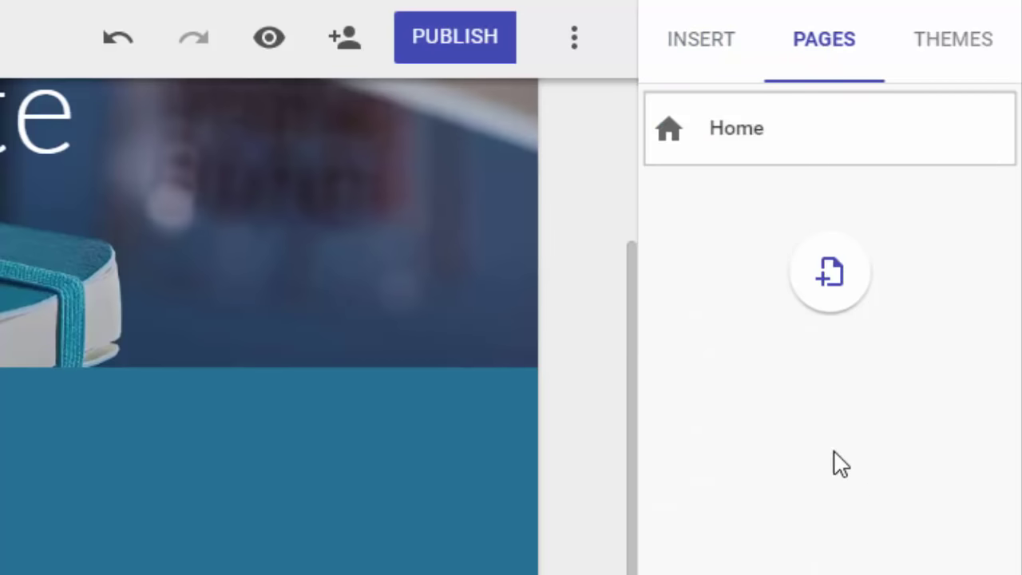
click(834, 283)
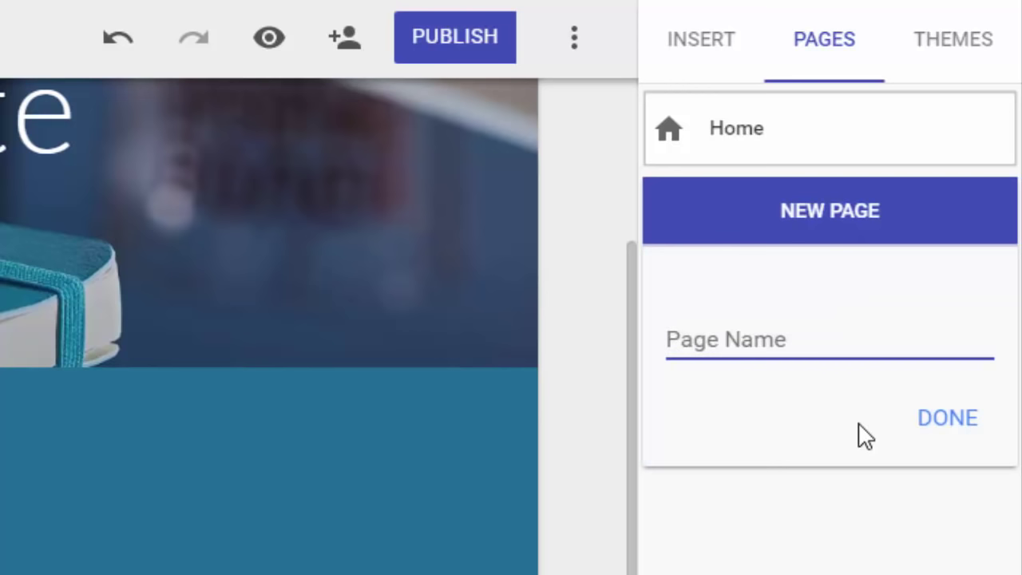
text(Tutorials)
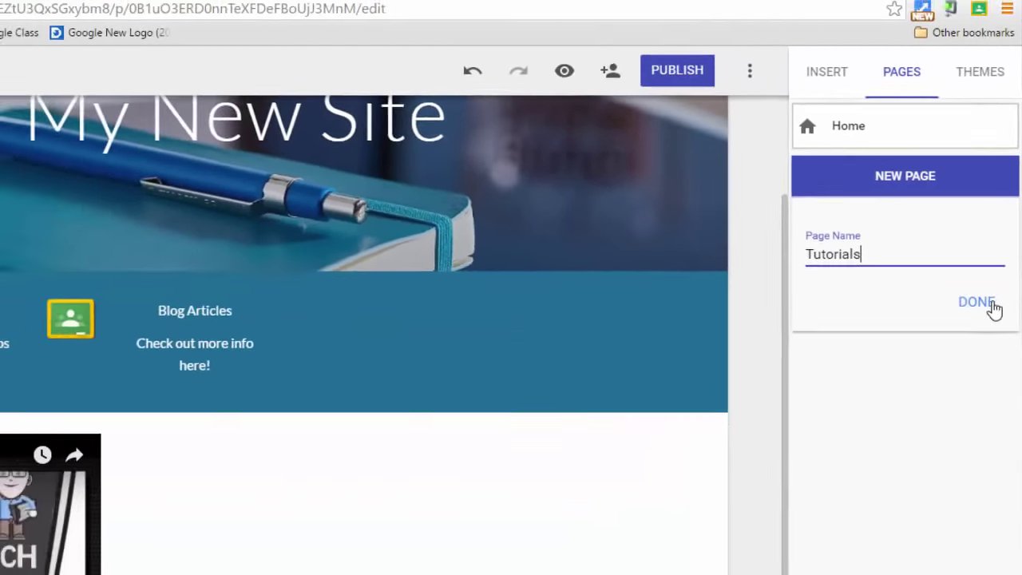
click(957, 386)
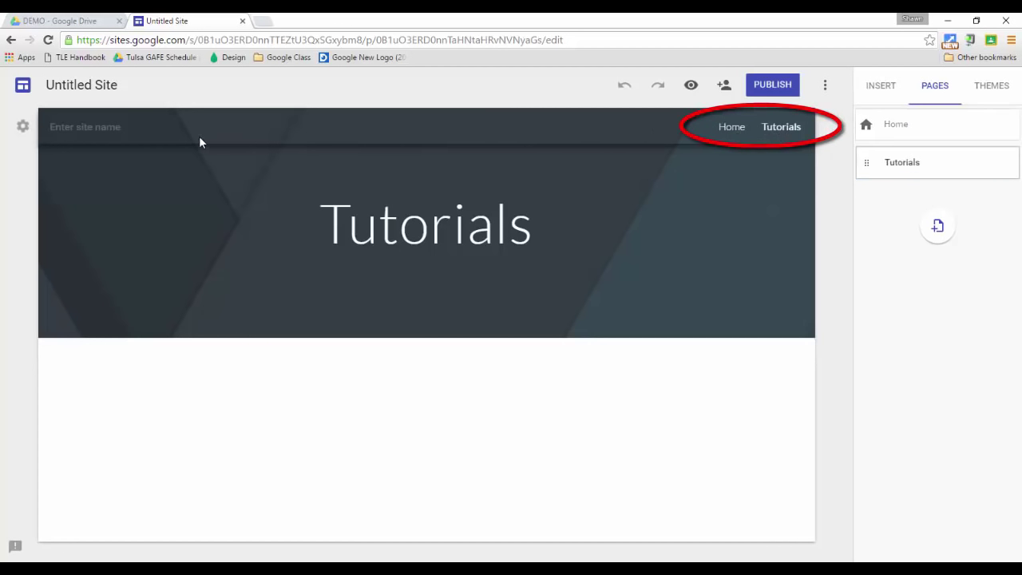
click(725, 131)
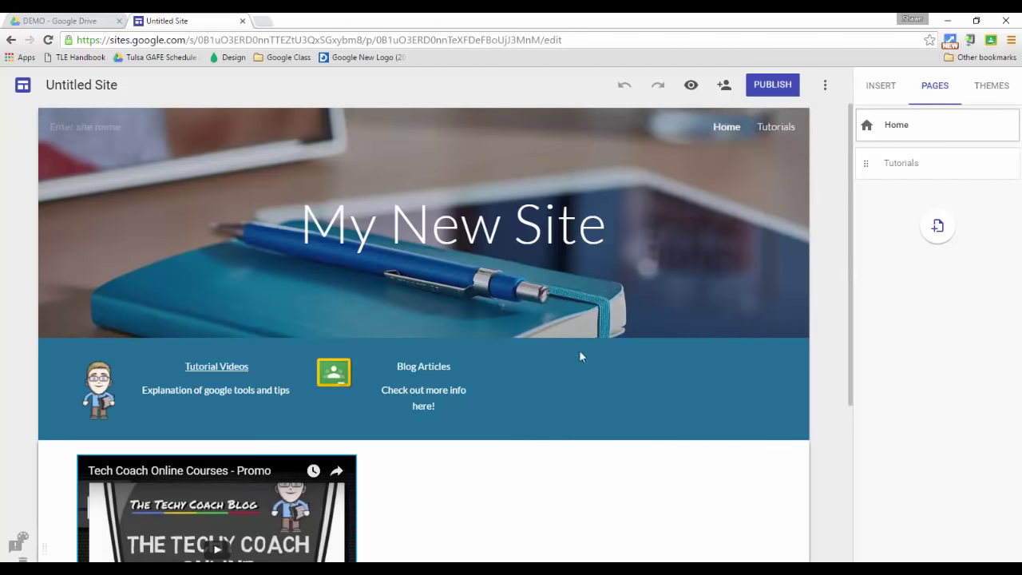
click(779, 127)
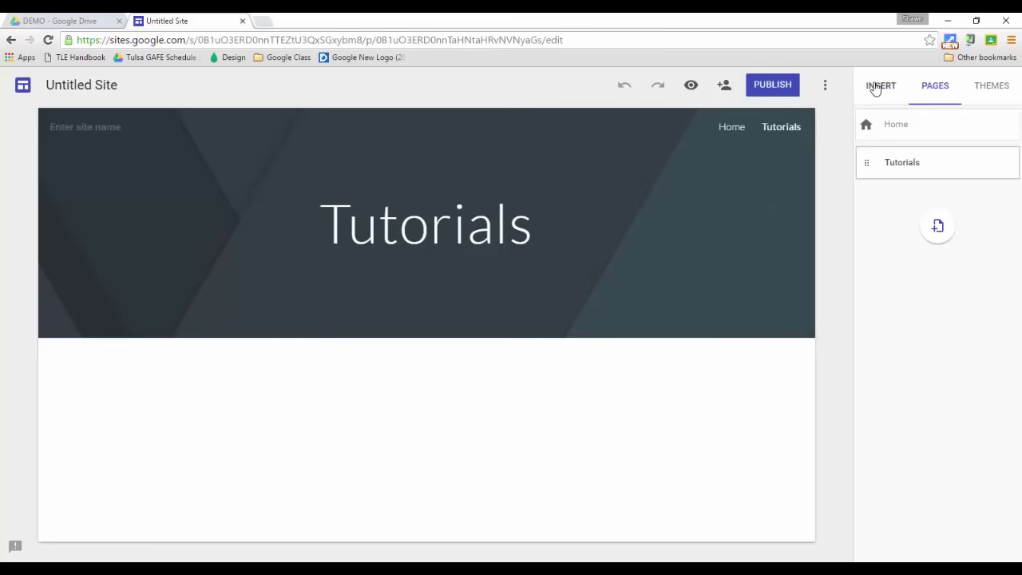
- Embed the Google Slides: Crop and Mask Tools video and shrink it
click(876, 89)
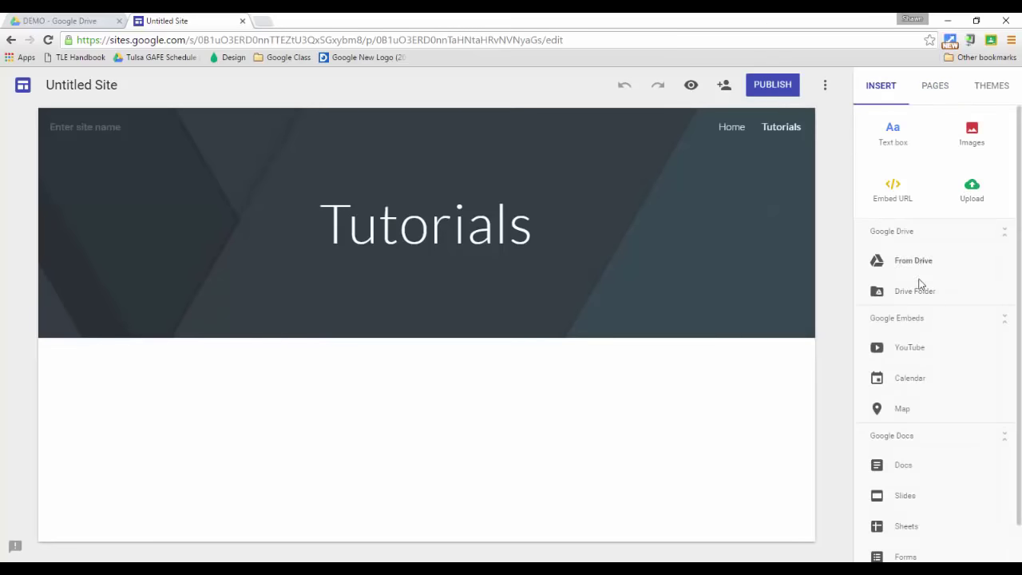
click(931, 352)
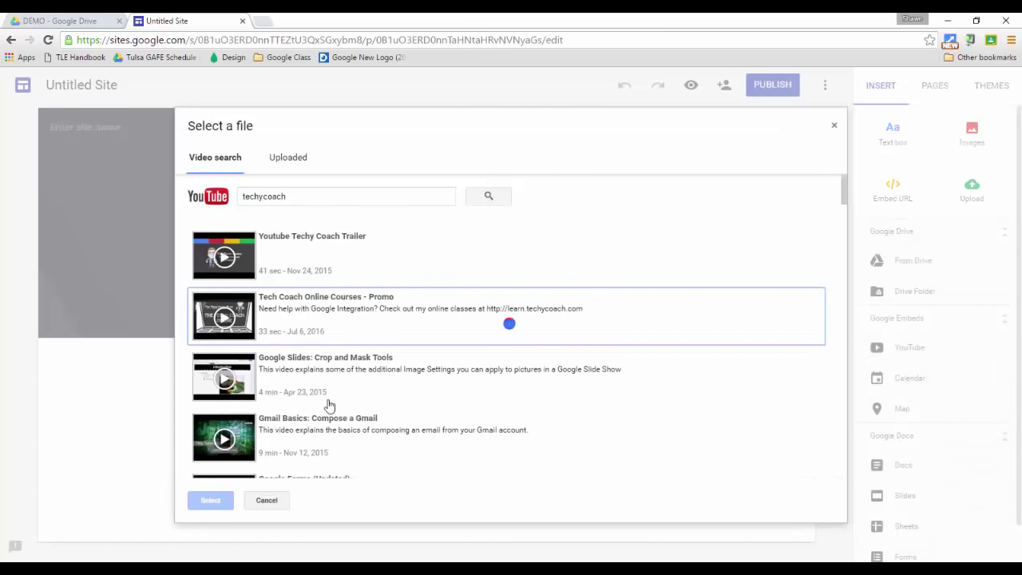
click(315, 367)
click(210, 500)
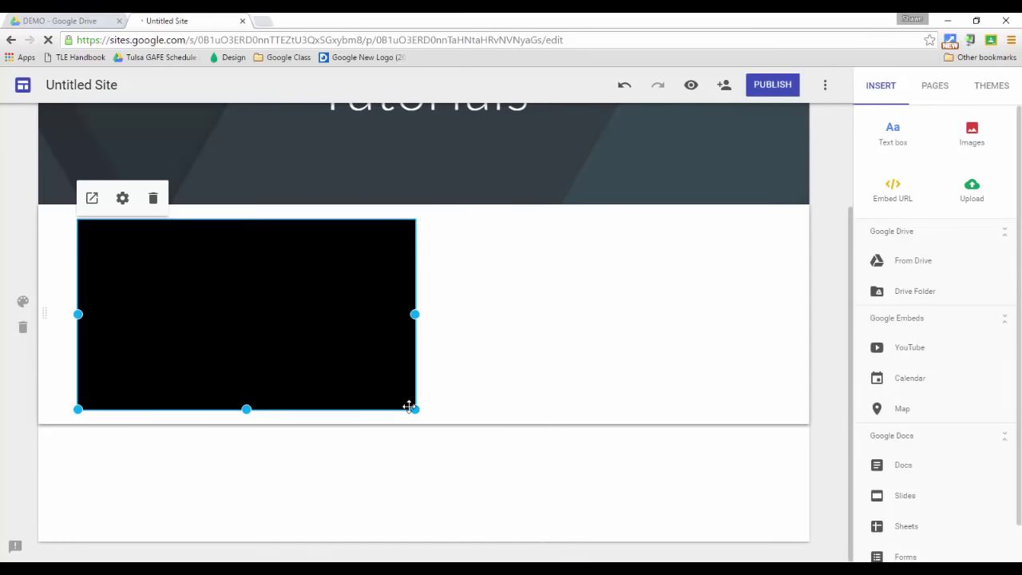
drag(409, 407, 295, 349)
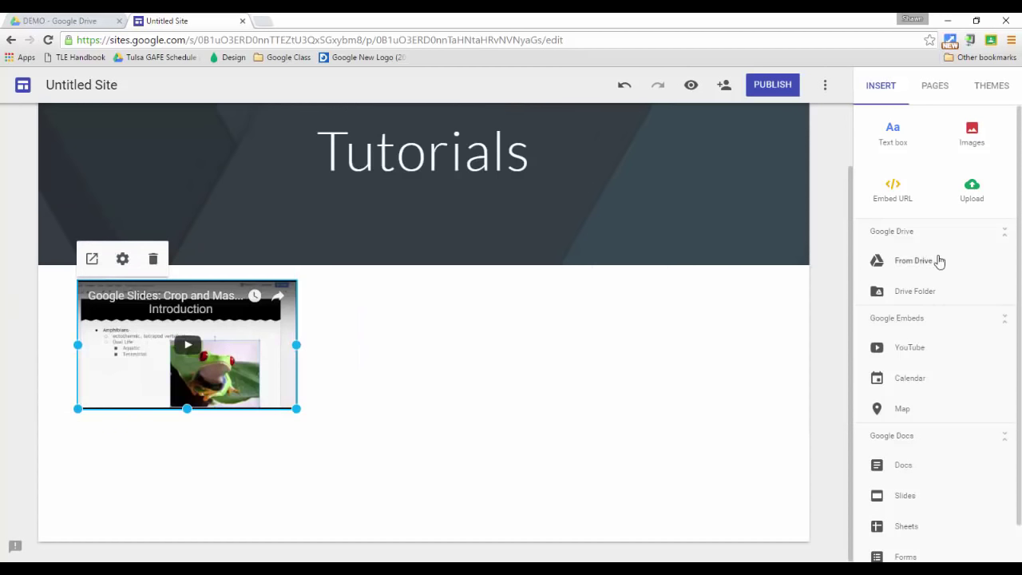
- Embed the Gmail Basics: Compose a Gmail video and shrink it
click(908, 353)
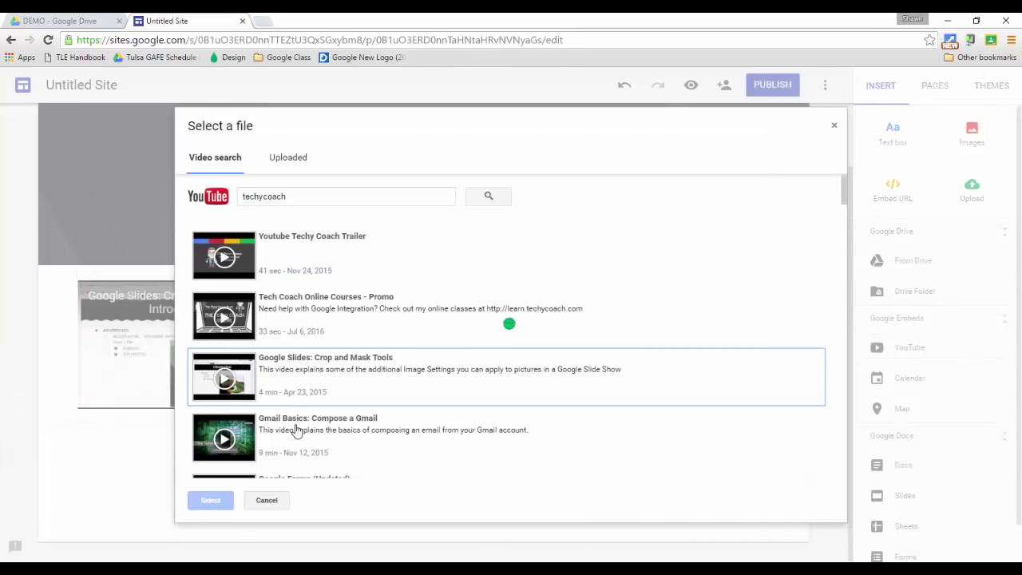
click(312, 434)
click(210, 500)
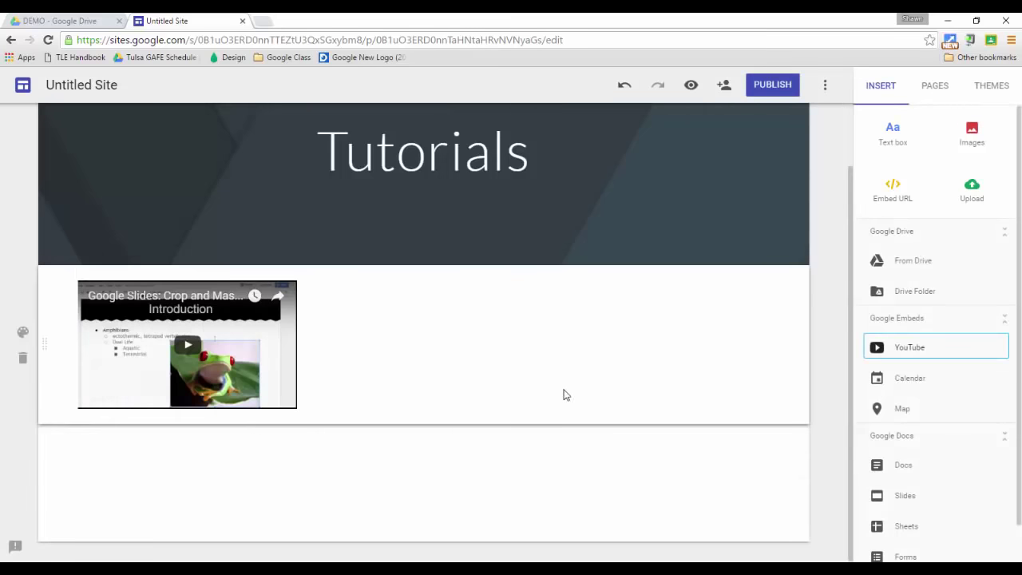
scroll(495, 405, down, 1)
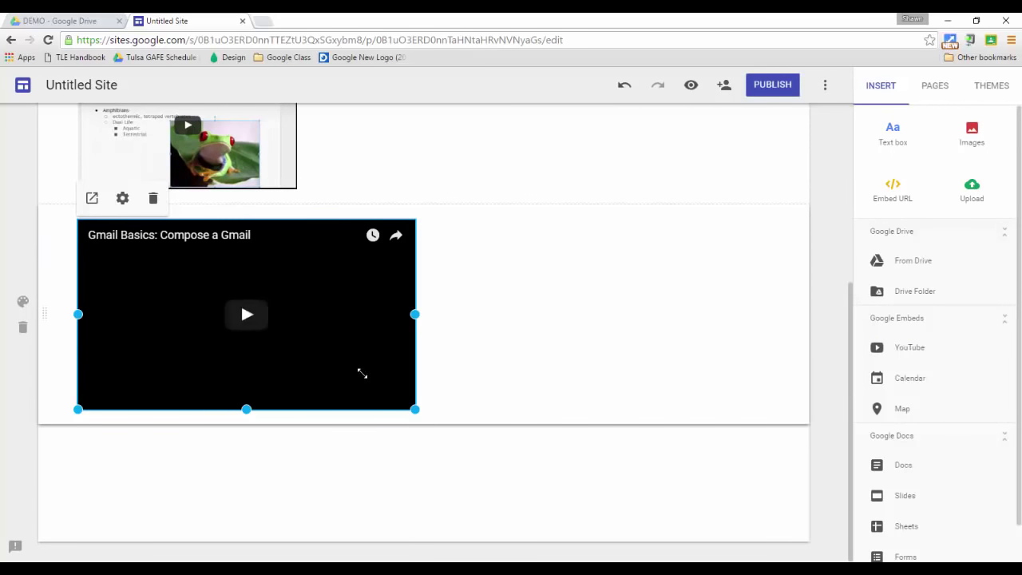
drag(408, 414, 277, 311)
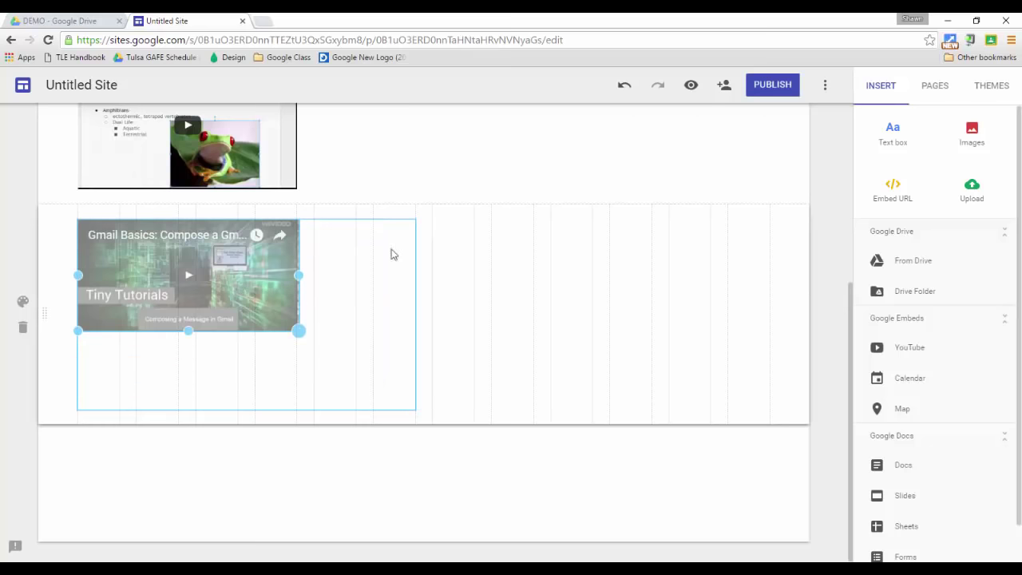
- Place the Gmail video beside the Slides video and match their heights
drag(248, 333, 408, 224)
drag(468, 256, 468, 259)
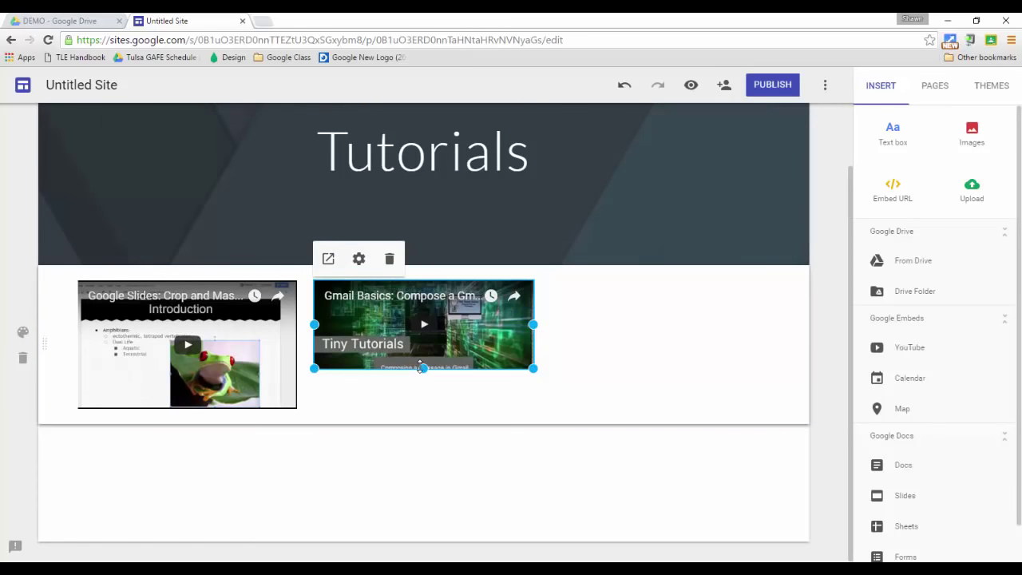
drag(424, 376, 424, 409)
click(414, 412)
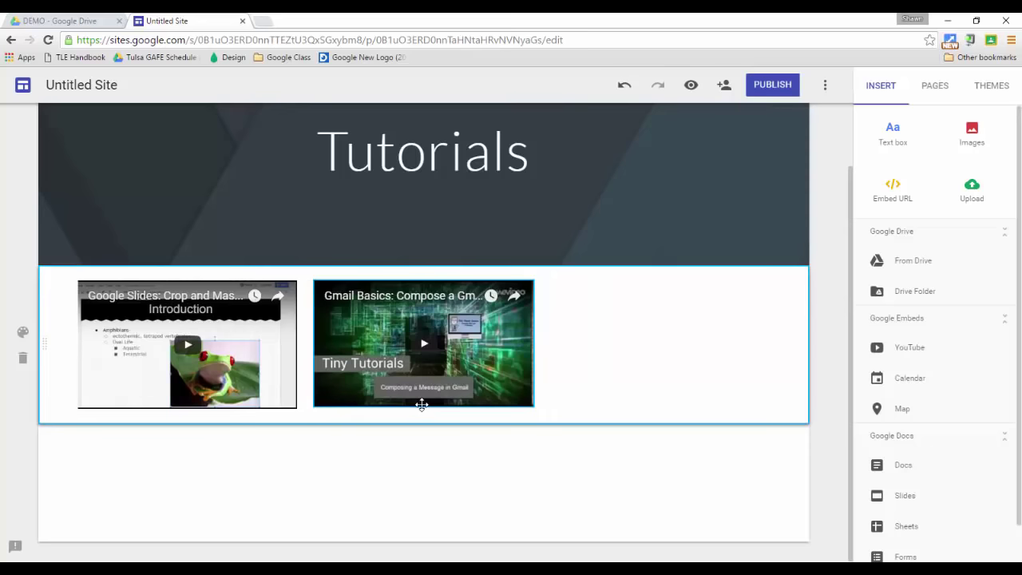
click(422, 406)
drag(429, 397, 424, 408)
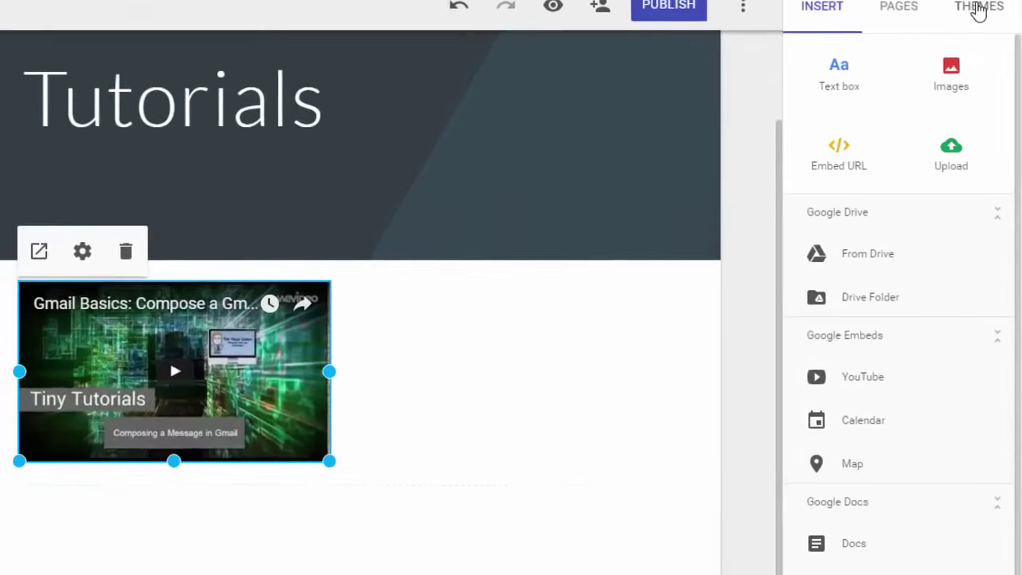
- Switch the theme's font style to Heavy and preview the Home page
click(984, 86)
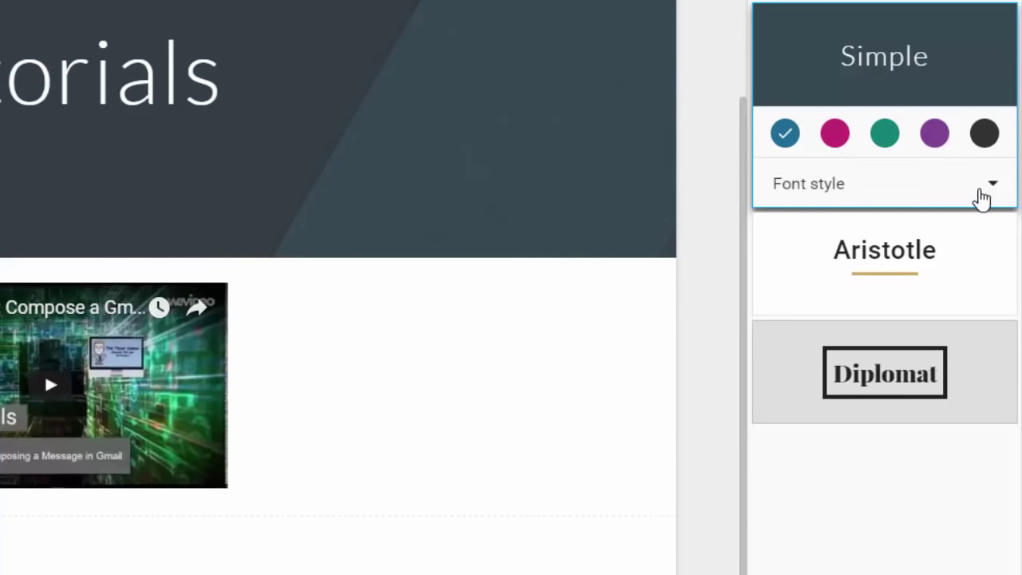
click(989, 192)
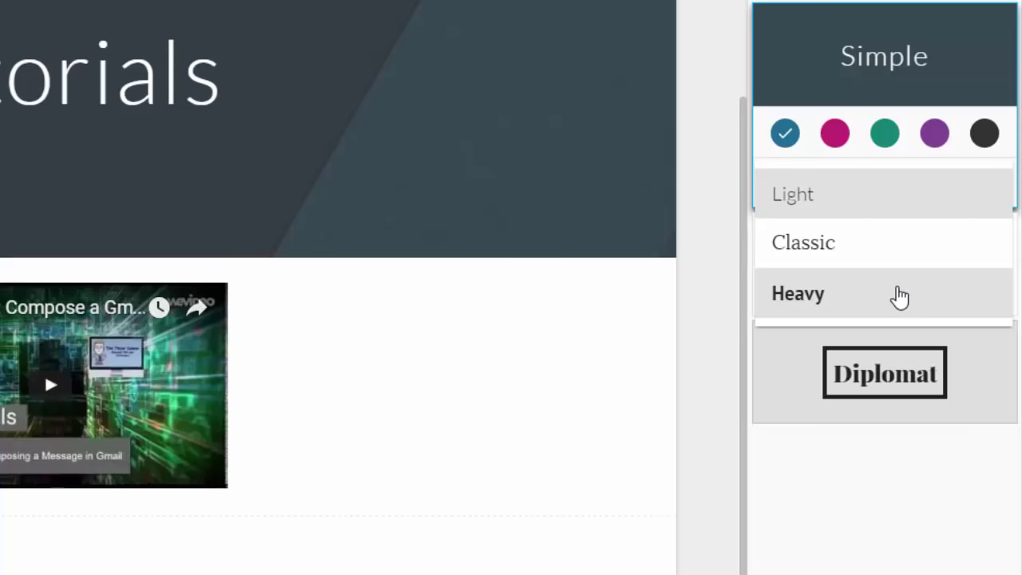
click(767, 294)
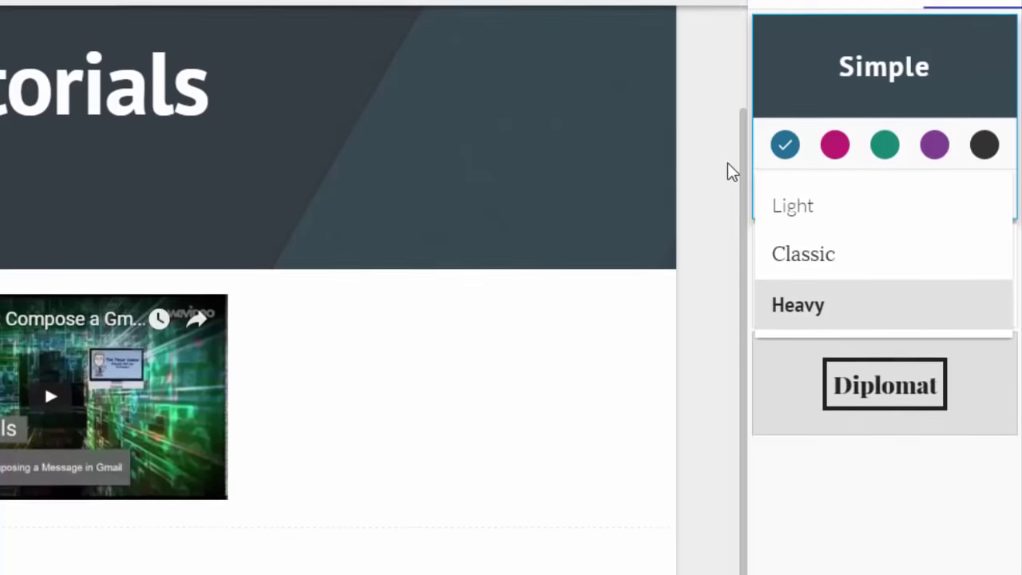
drag(742, 149, 742, 30)
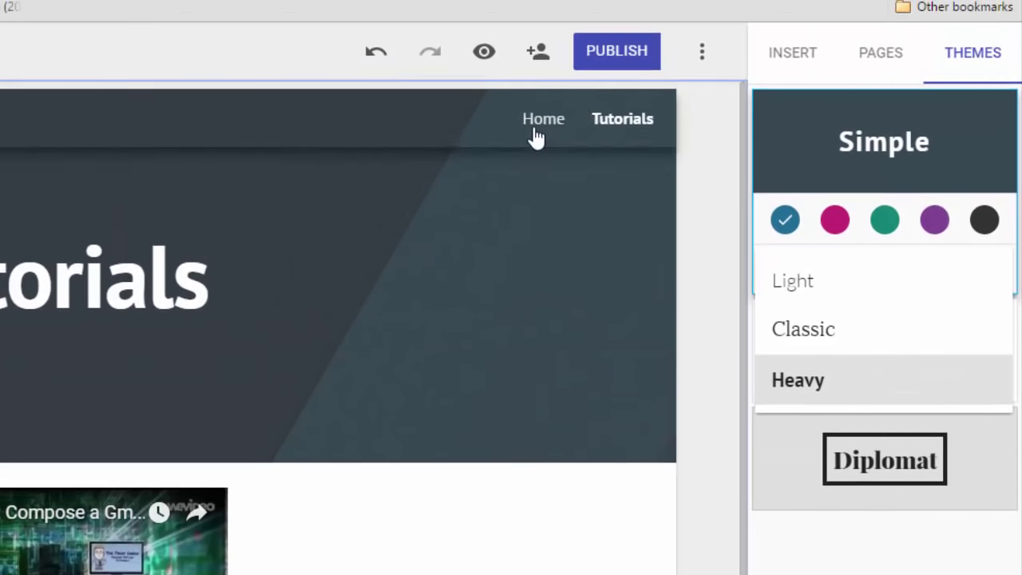
click(535, 130)
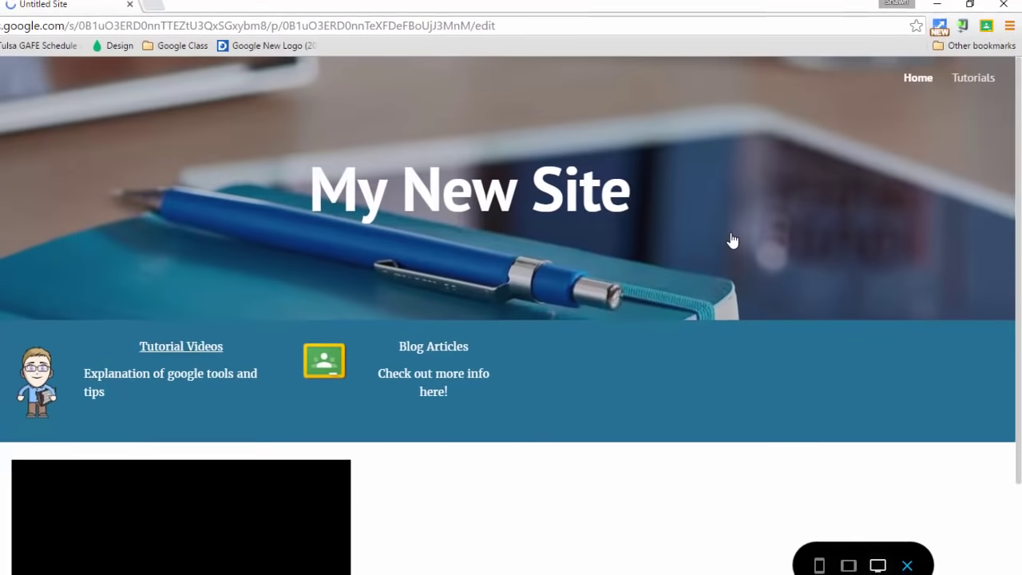
- Scroll through the Home preview, then go to the Tutorials page
scroll(767, 224, down, 2)
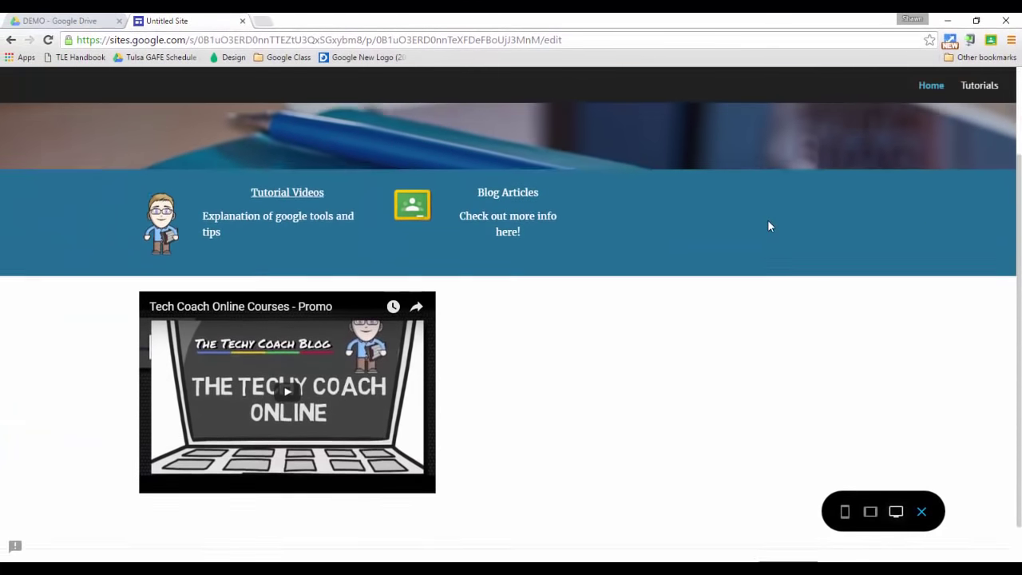
scroll(769, 220, up, 3)
scroll(770, 217, down, 2)
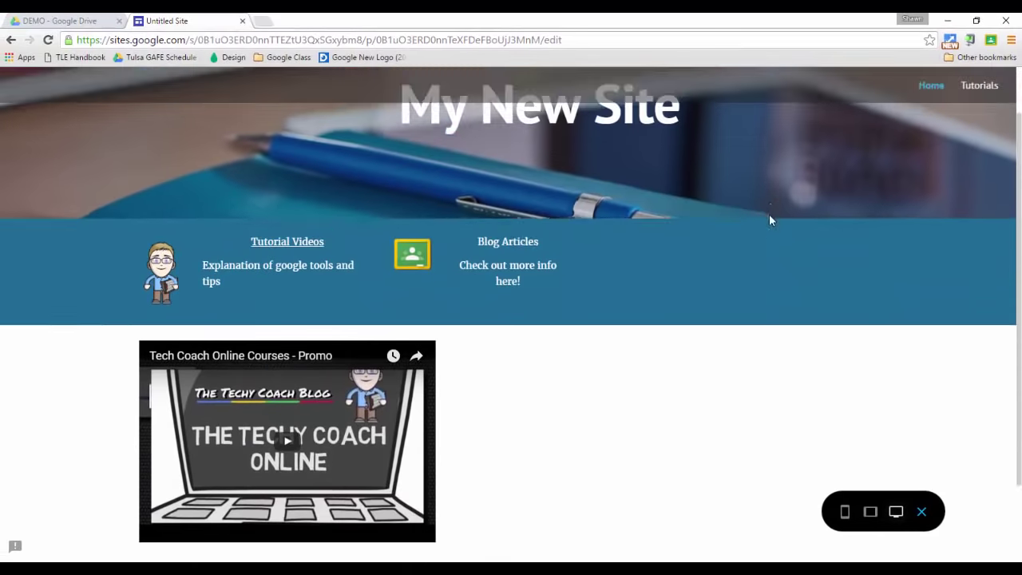
scroll(767, 219, up, 2)
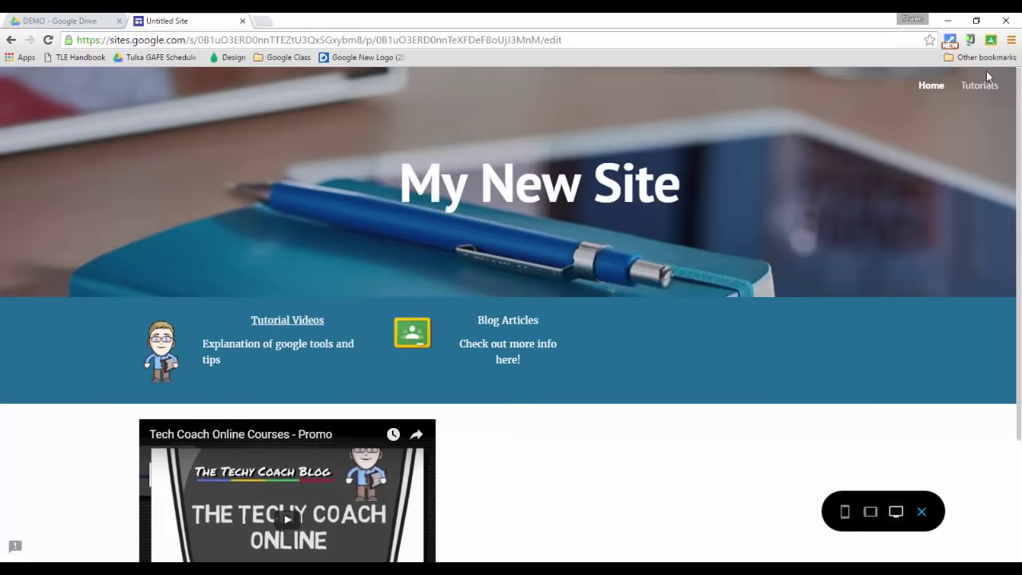
click(987, 86)
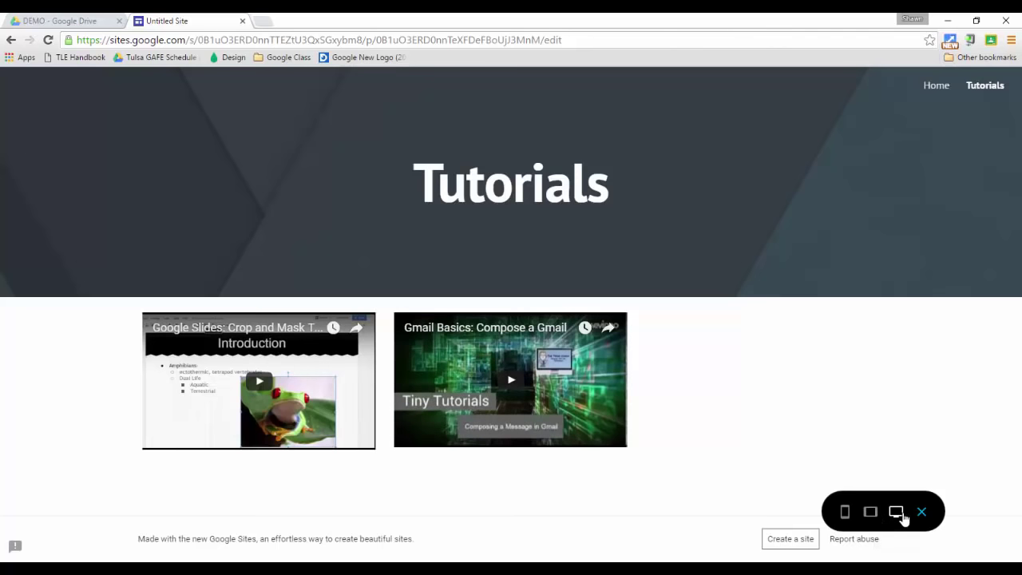
- Check the site at tablet and phone widths, then exit the preview
click(871, 513)
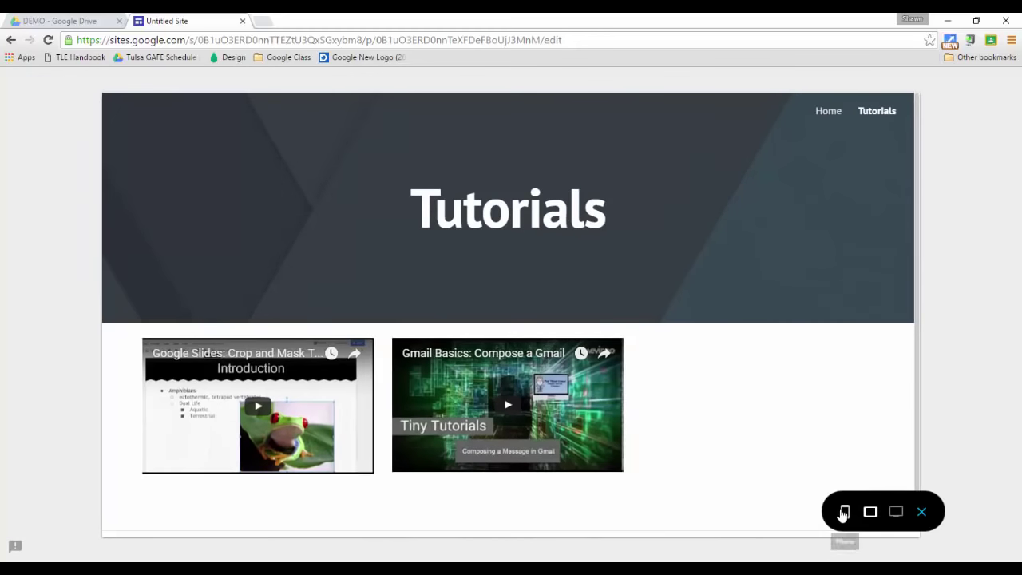
click(844, 514)
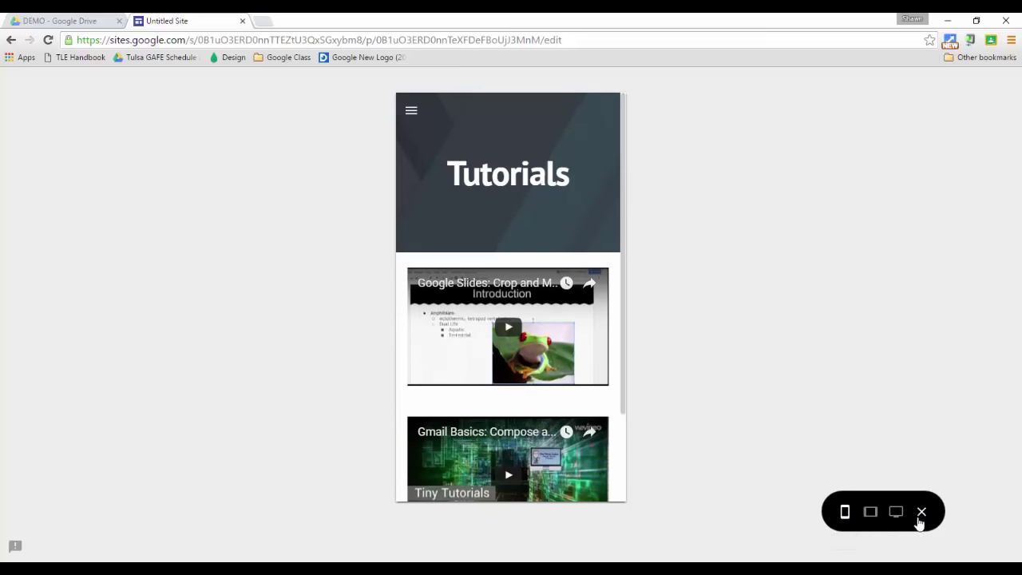
click(871, 514)
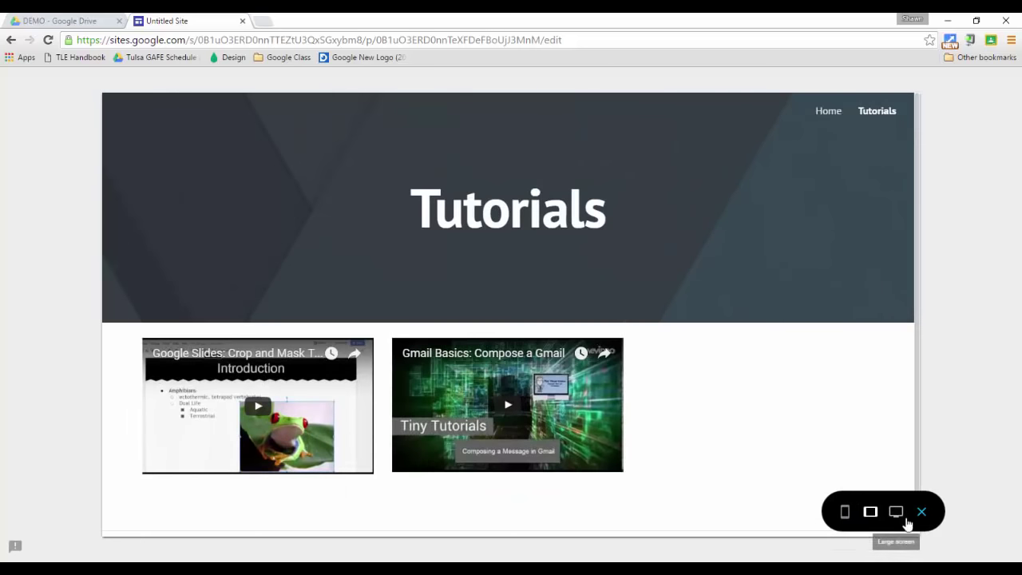
click(922, 512)
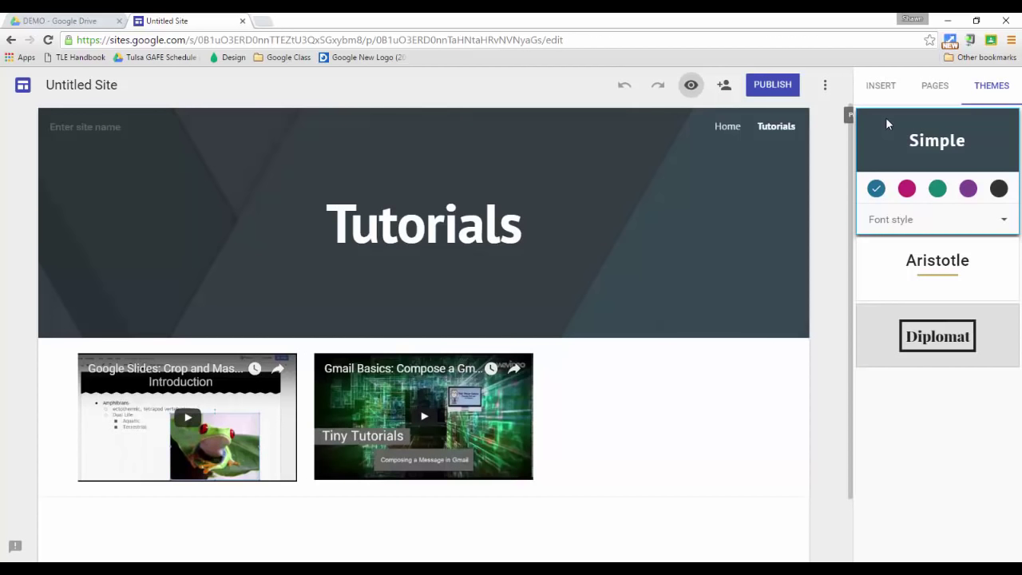